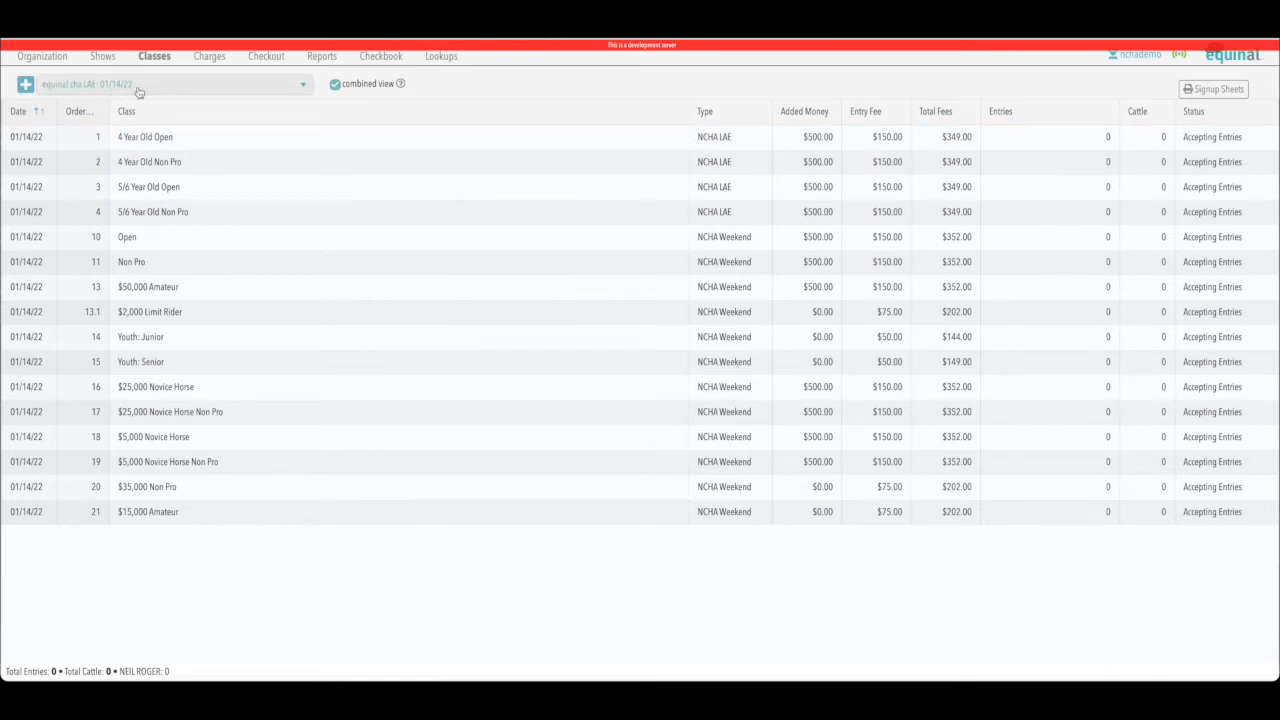
Open the 01/14/22 Open class form, showing $352.00 total fees and no entries.
{"action": "double_click", "coordinate": [128, 237]}
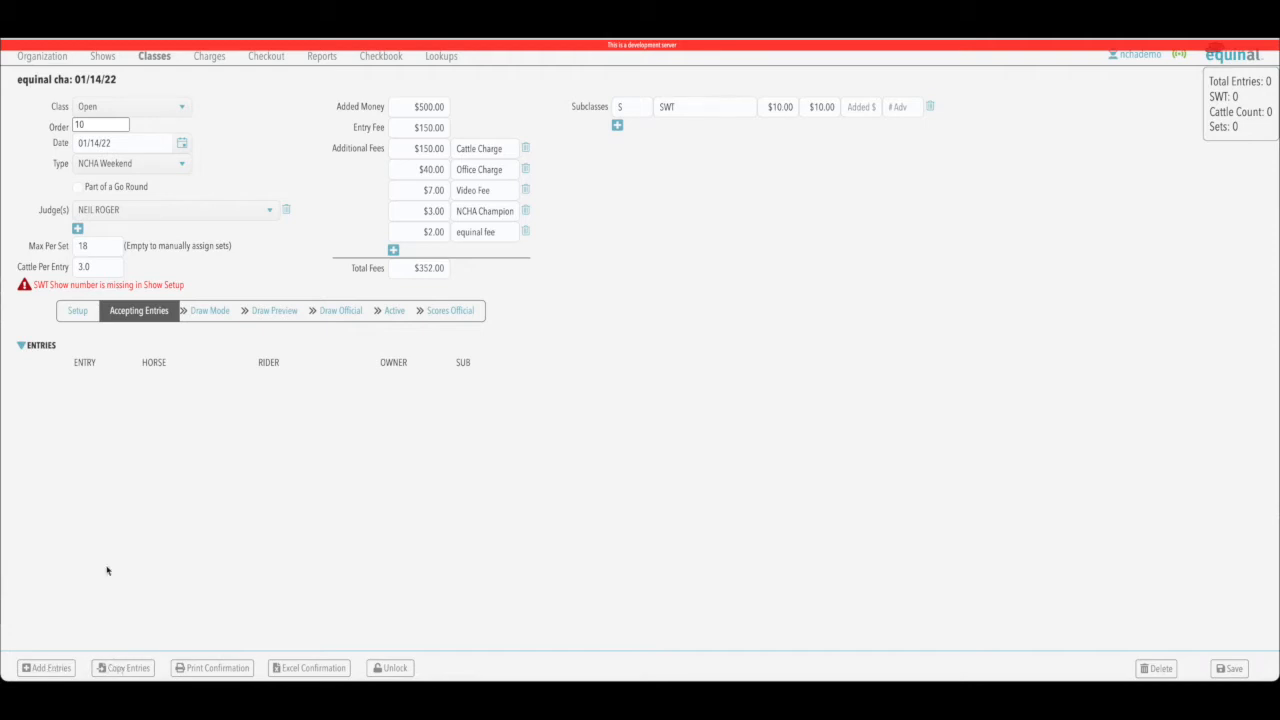
Start a new entry and select horse IREYDESCENT, filling in owner Brumbaugh Ranches.
{"action": "left_click", "coordinate": [47, 668]}
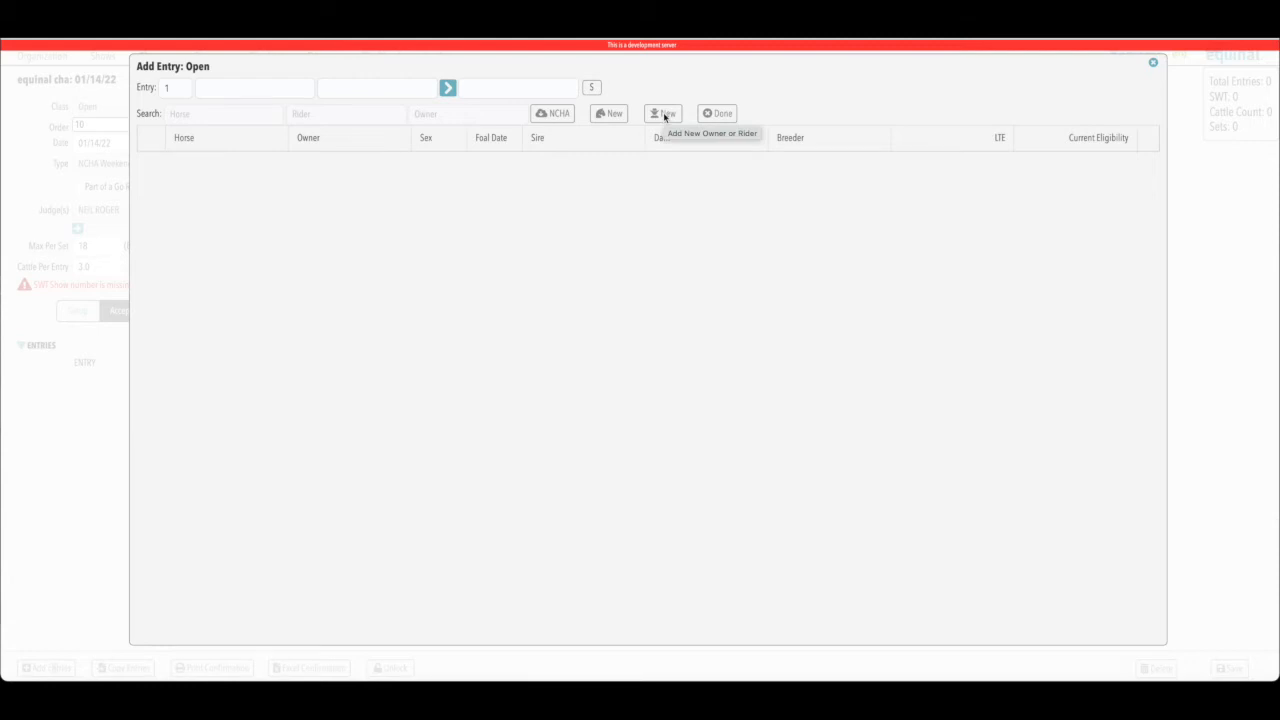
{"action": "left_click", "coordinate": [228, 112]}
{"action": "type", "text": "IRE"}
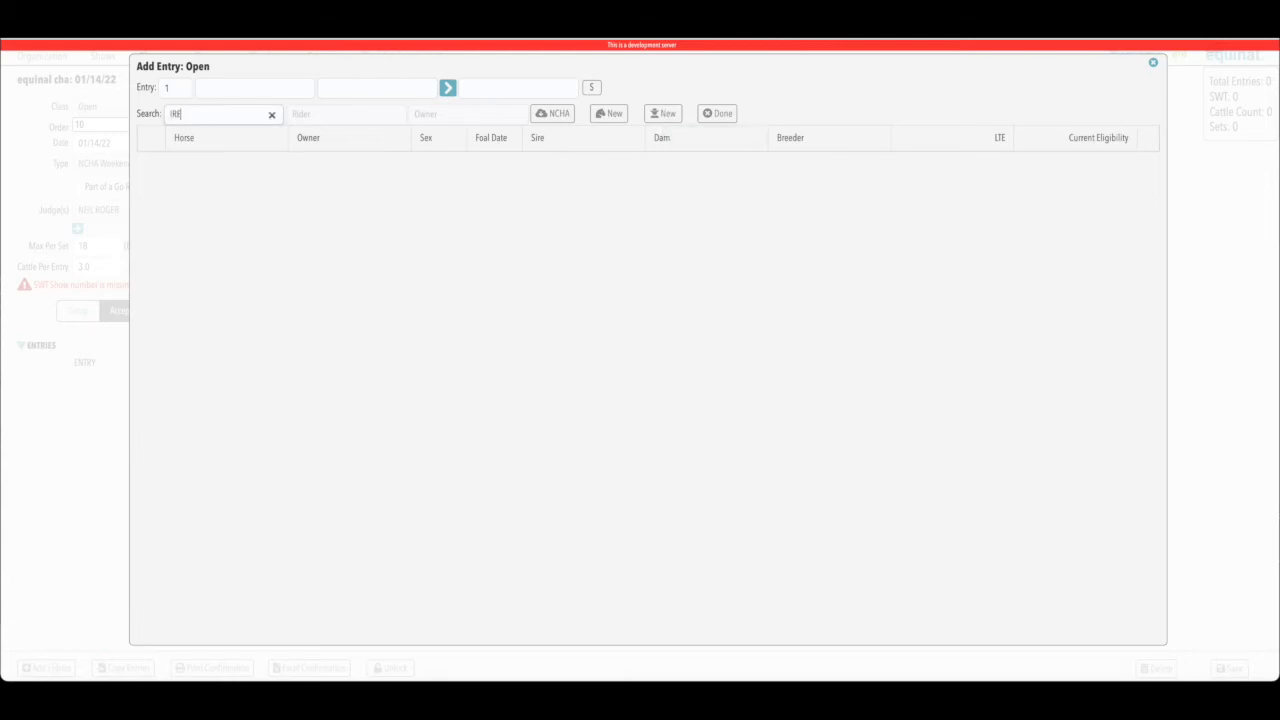
{"action": "type", "text": "YDESCENT"}
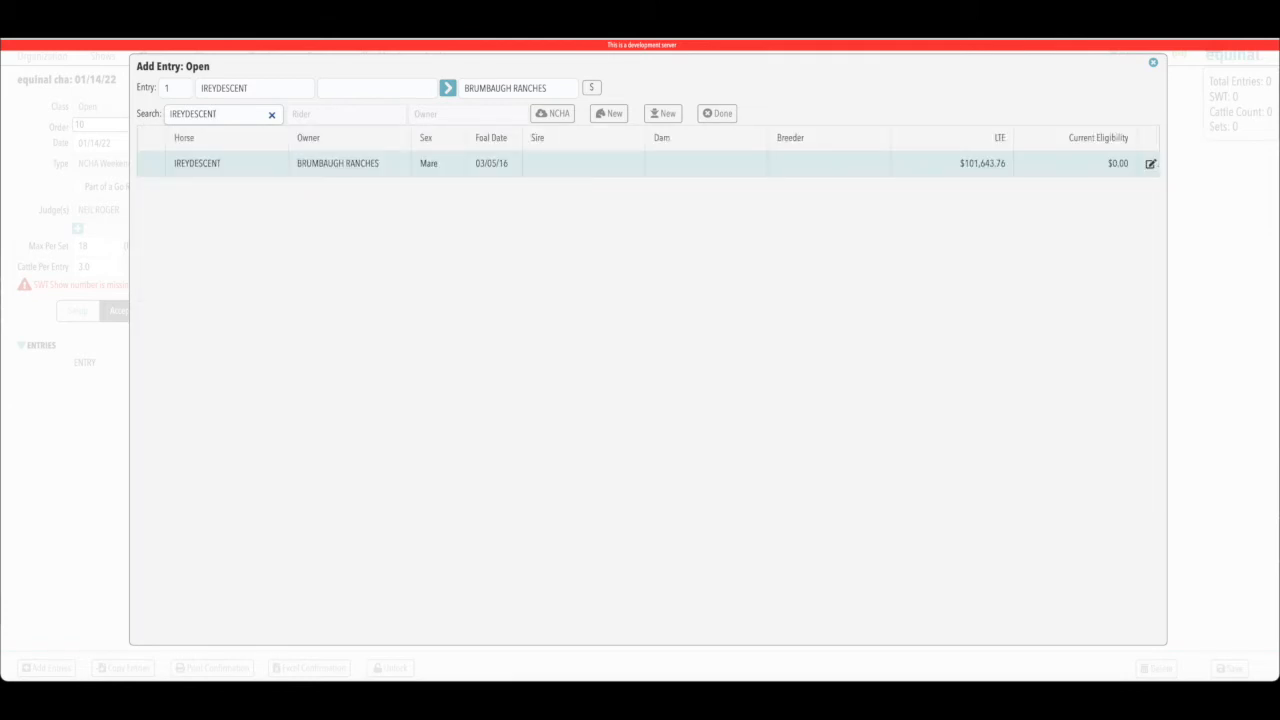
{"action": "key", "text": "Tab"}
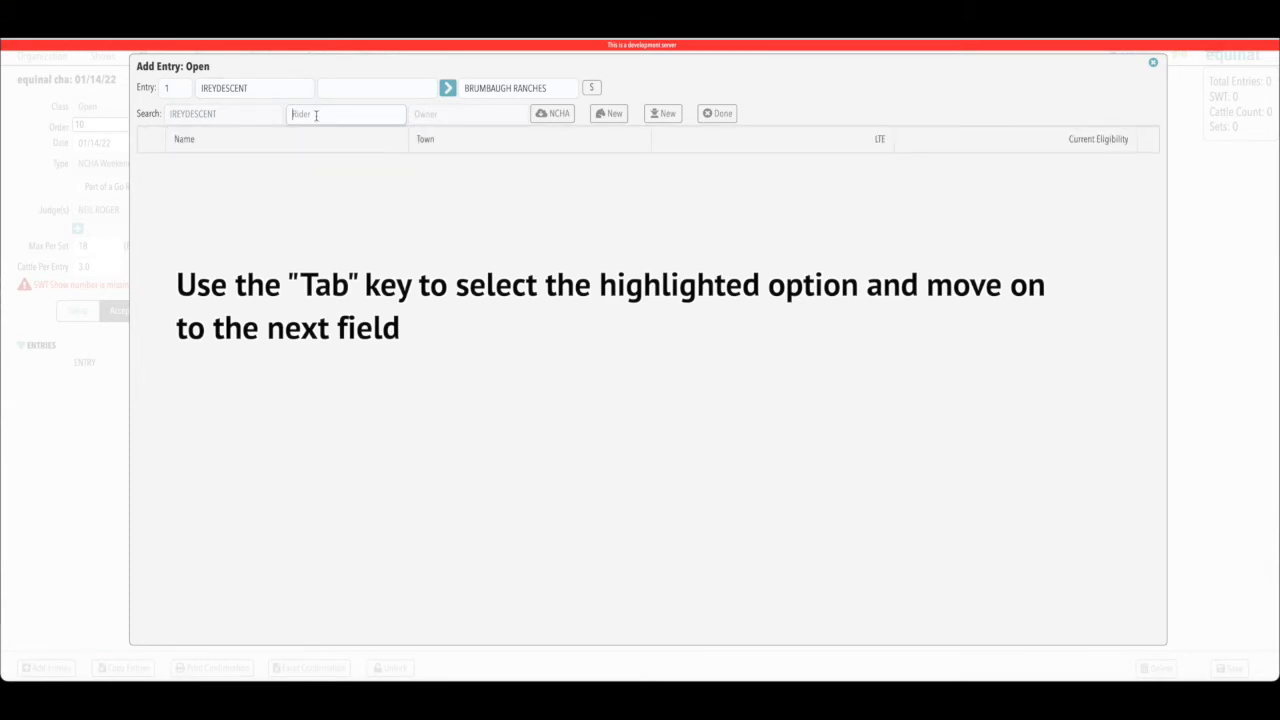
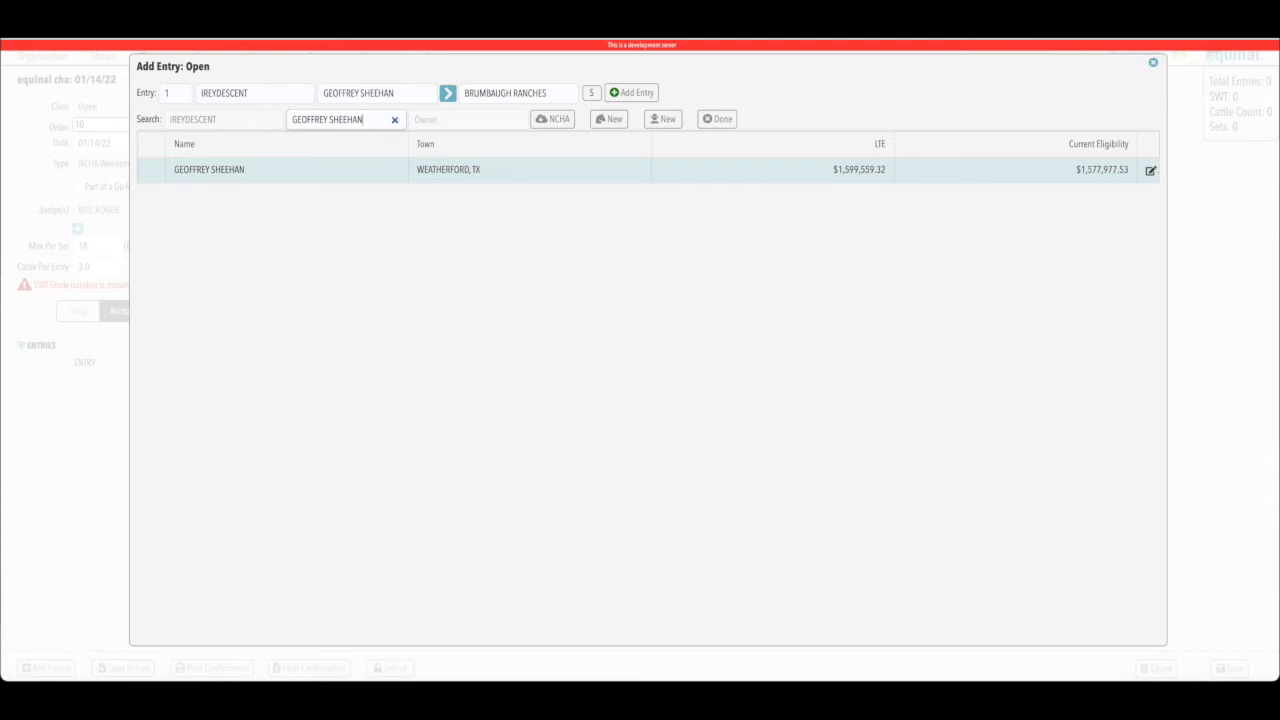
Enter the rider's name and owner TETON RIDGE, leave the subclass unchecked, and add entry 1.
{"action": "key", "text": "Tab"}
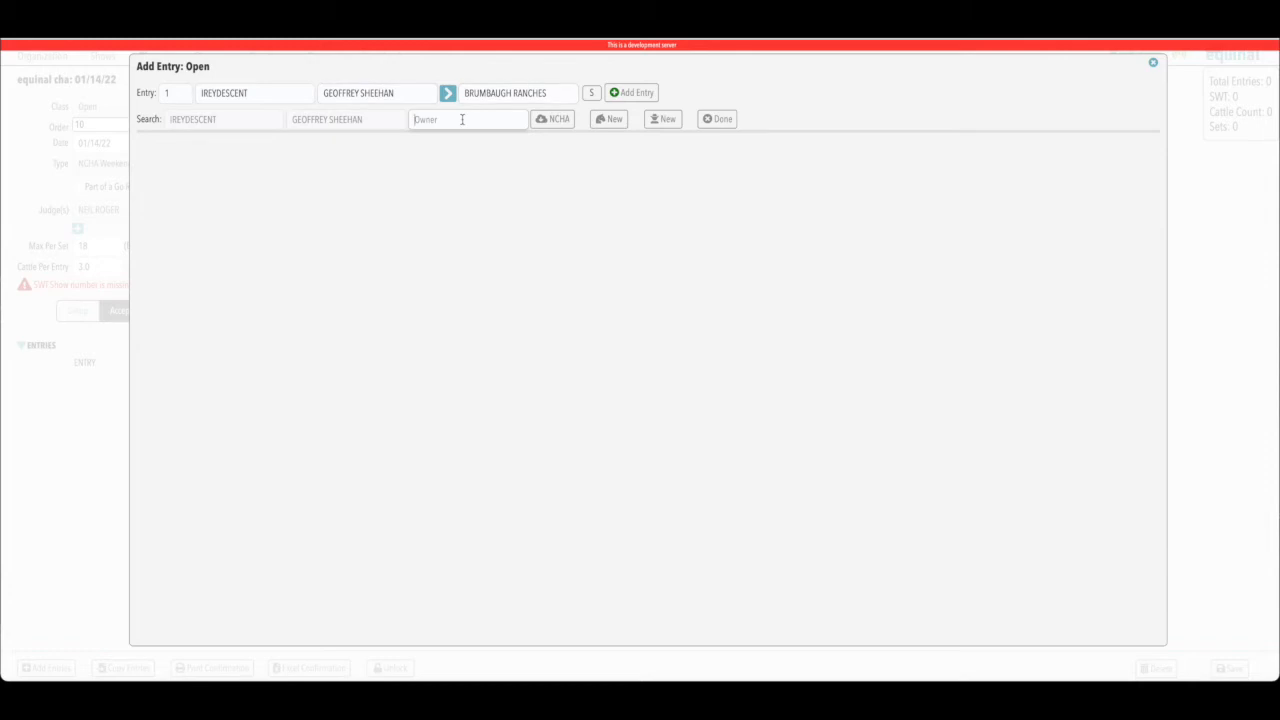
{"action": "type", "text": "TETON"}
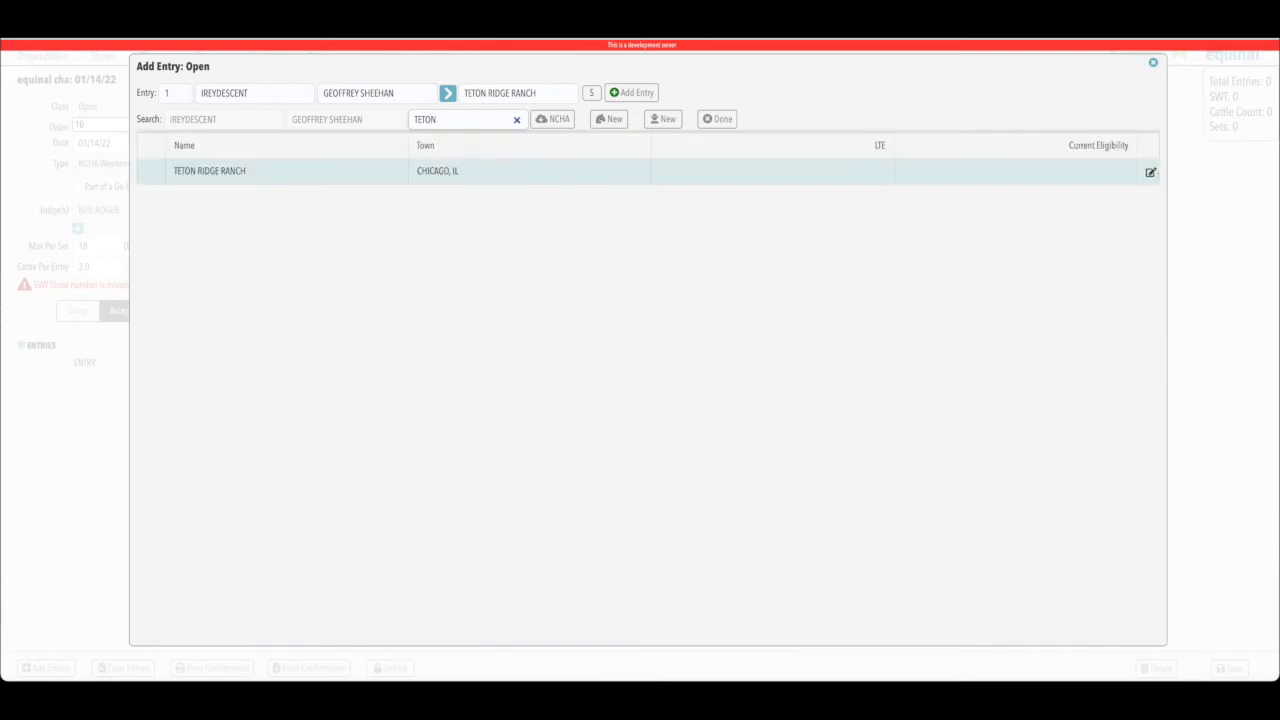
{"action": "type", "text": " RIDGE"}
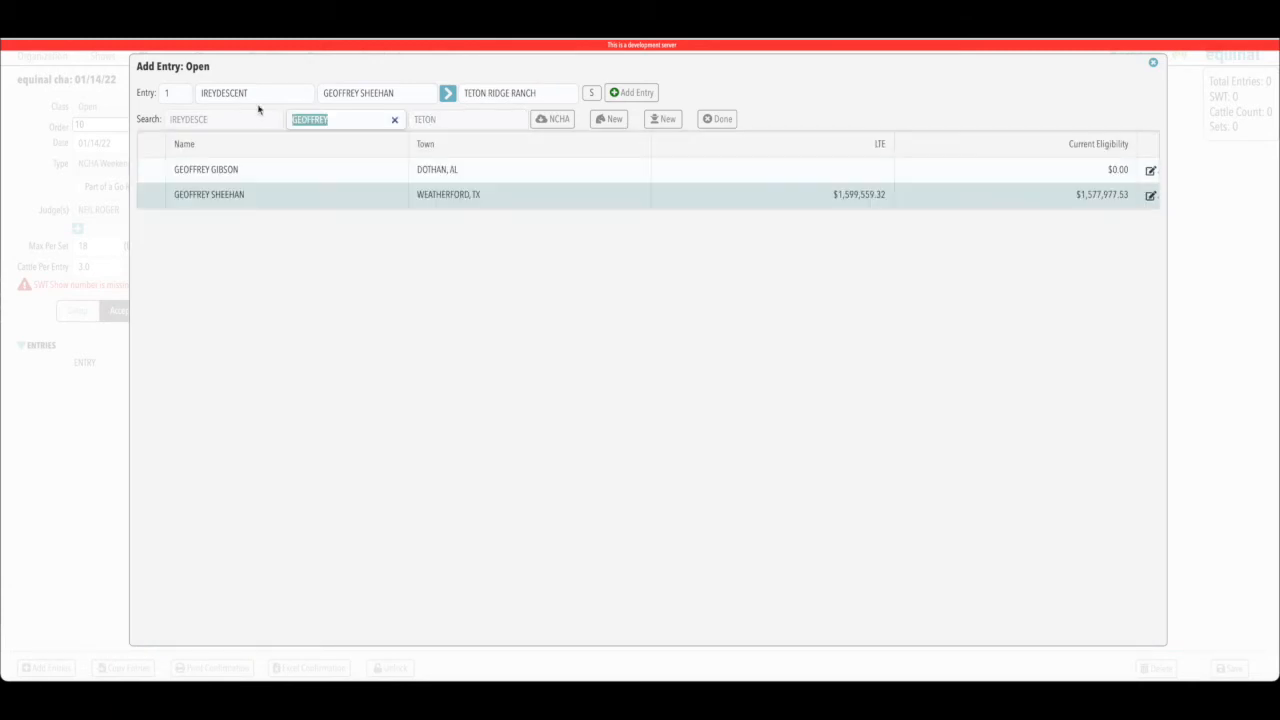
{"action": "left_click", "coordinate": [594, 93]}
{"action": "left_click", "coordinate": [593, 93]}
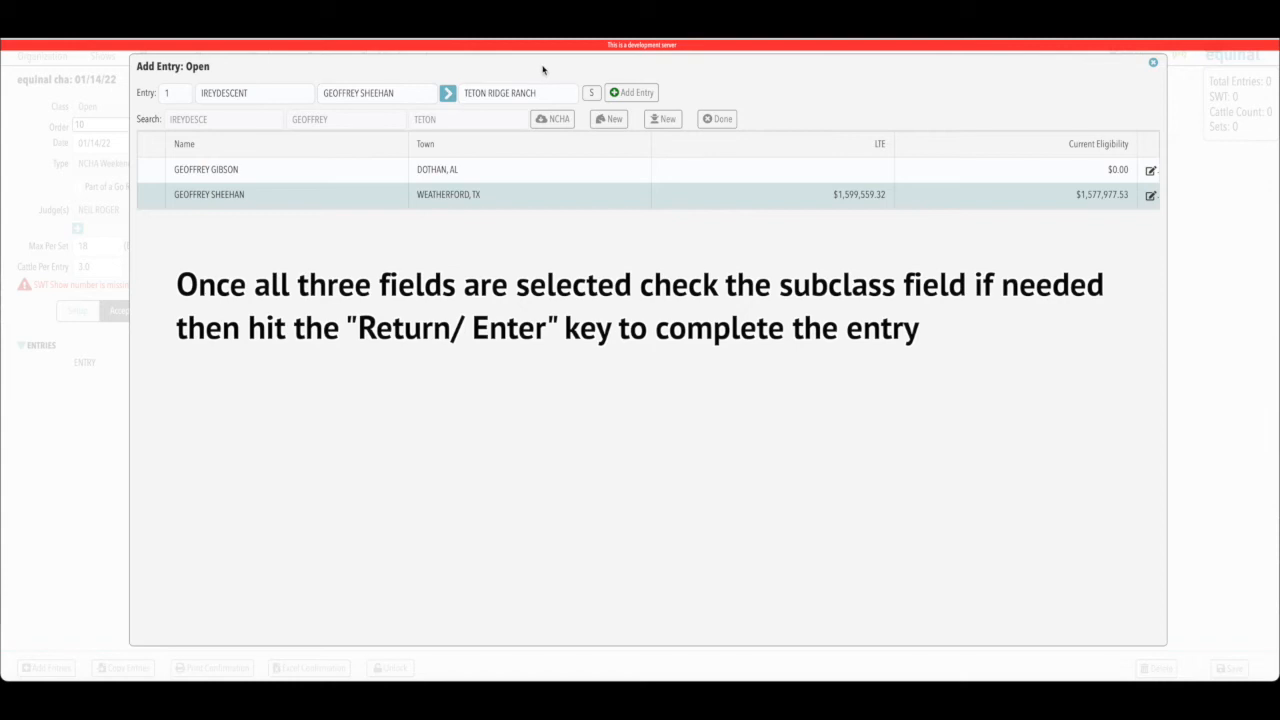
{"action": "left_click", "coordinate": [637, 93]}
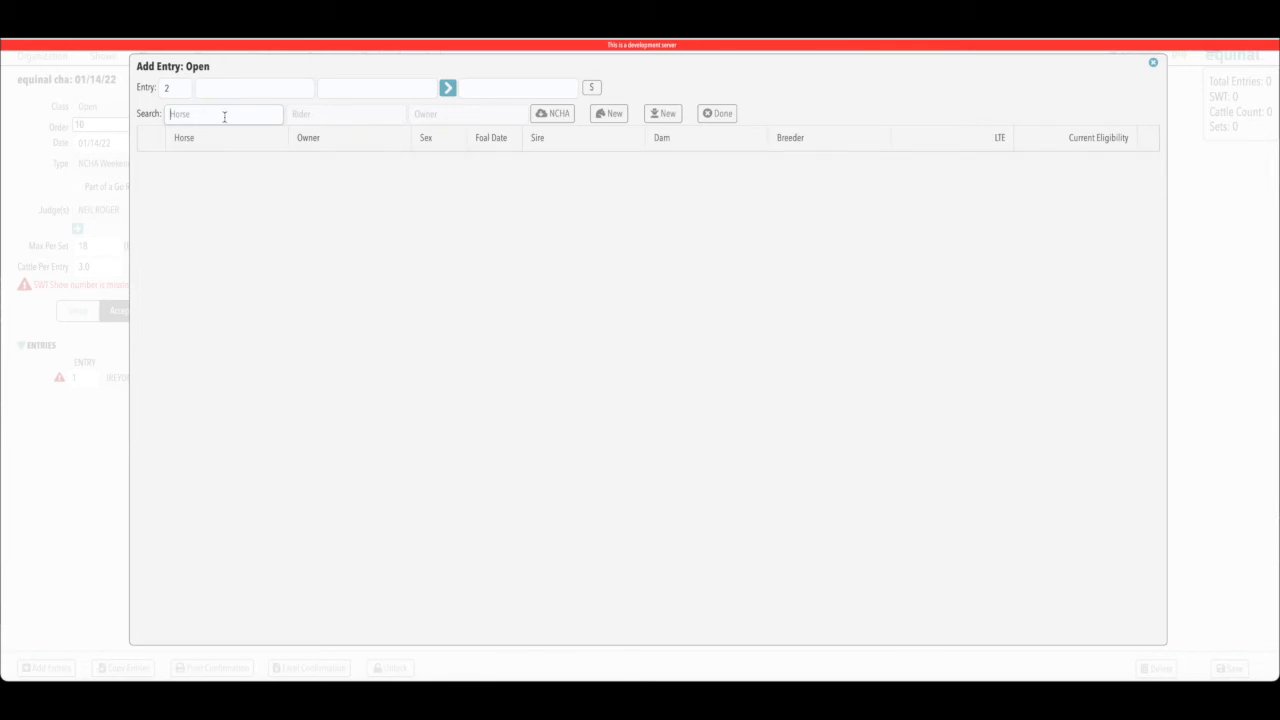
Add entry 2: THE MAMBA with the searched rider from Perrin, TX, owned by XRC RANCH LLC.
{"action": "type", "text": "THE MAMBA"}
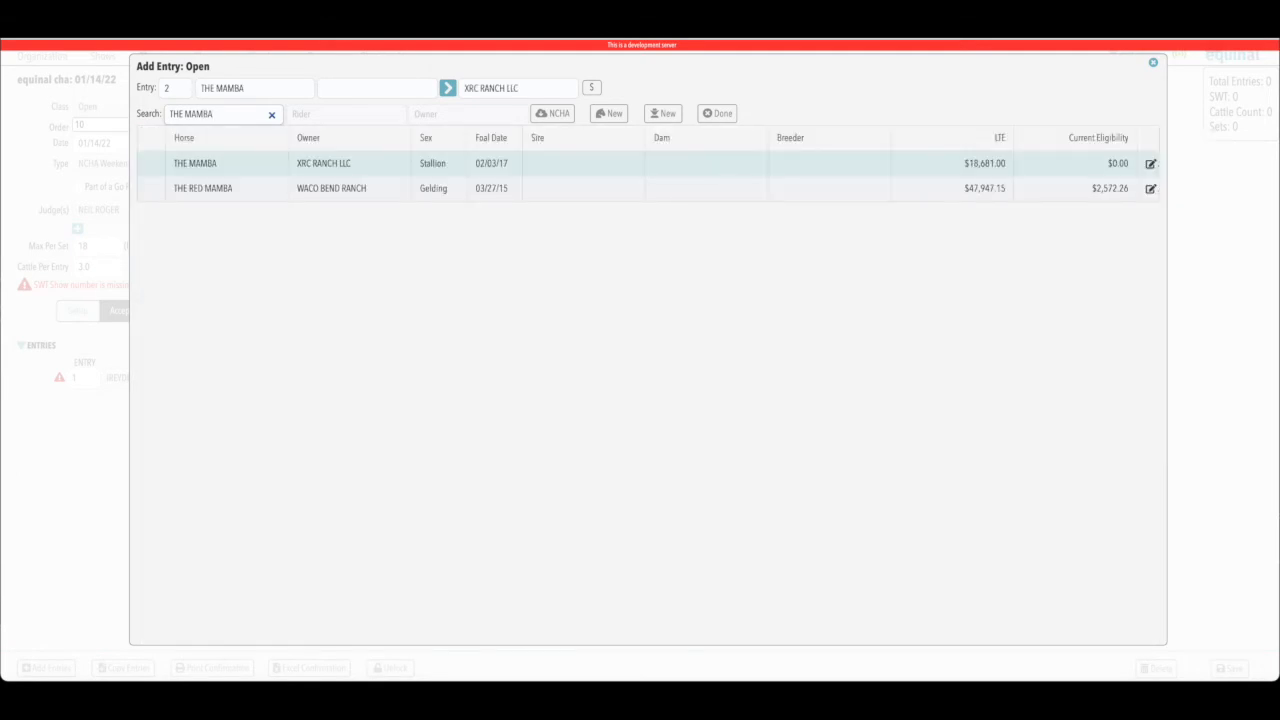
{"action": "key", "text": "Tab"}
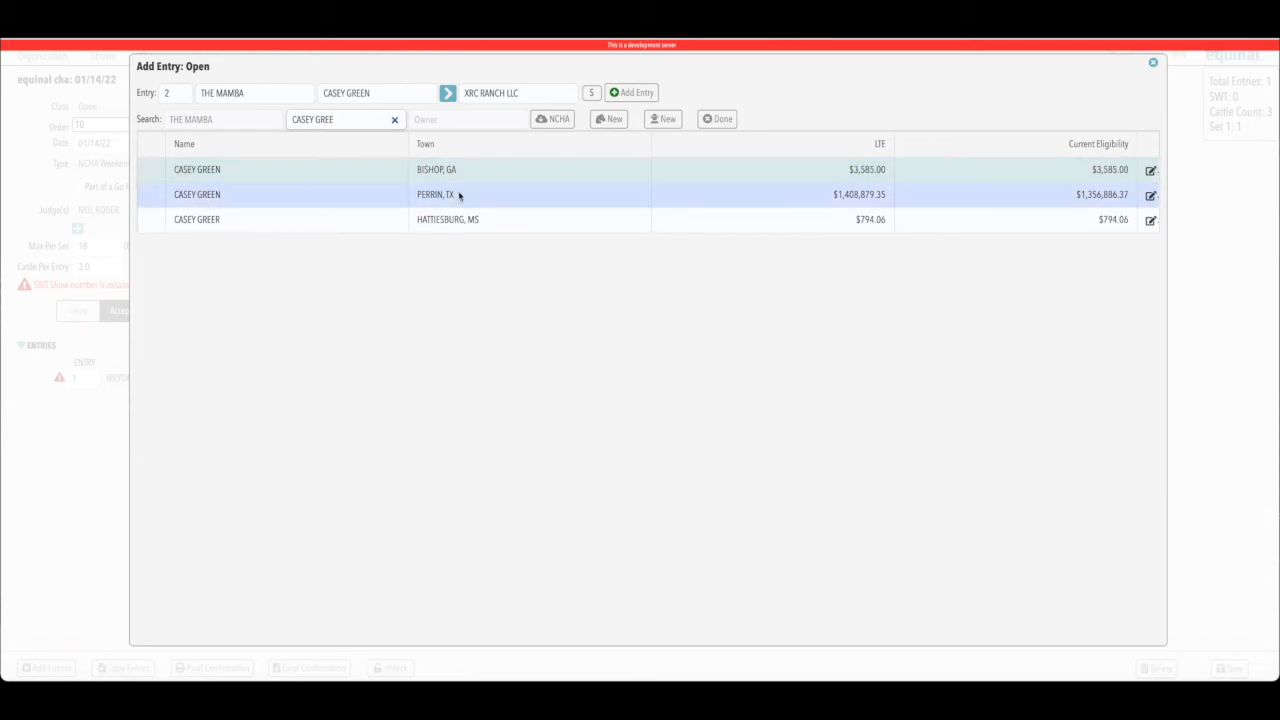
{"action": "left_click", "coordinate": [883, 175]}
{"action": "left_click", "coordinate": [435, 194]}
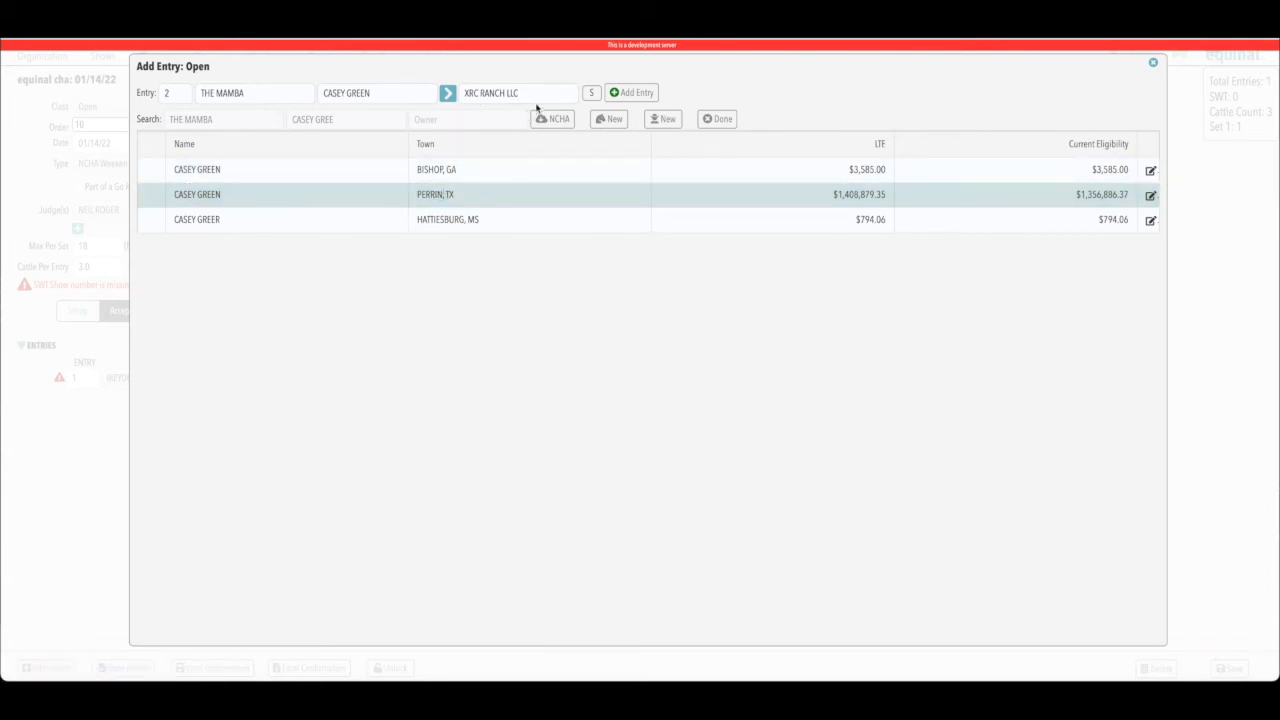
{"action": "left_click", "coordinate": [433, 122]}
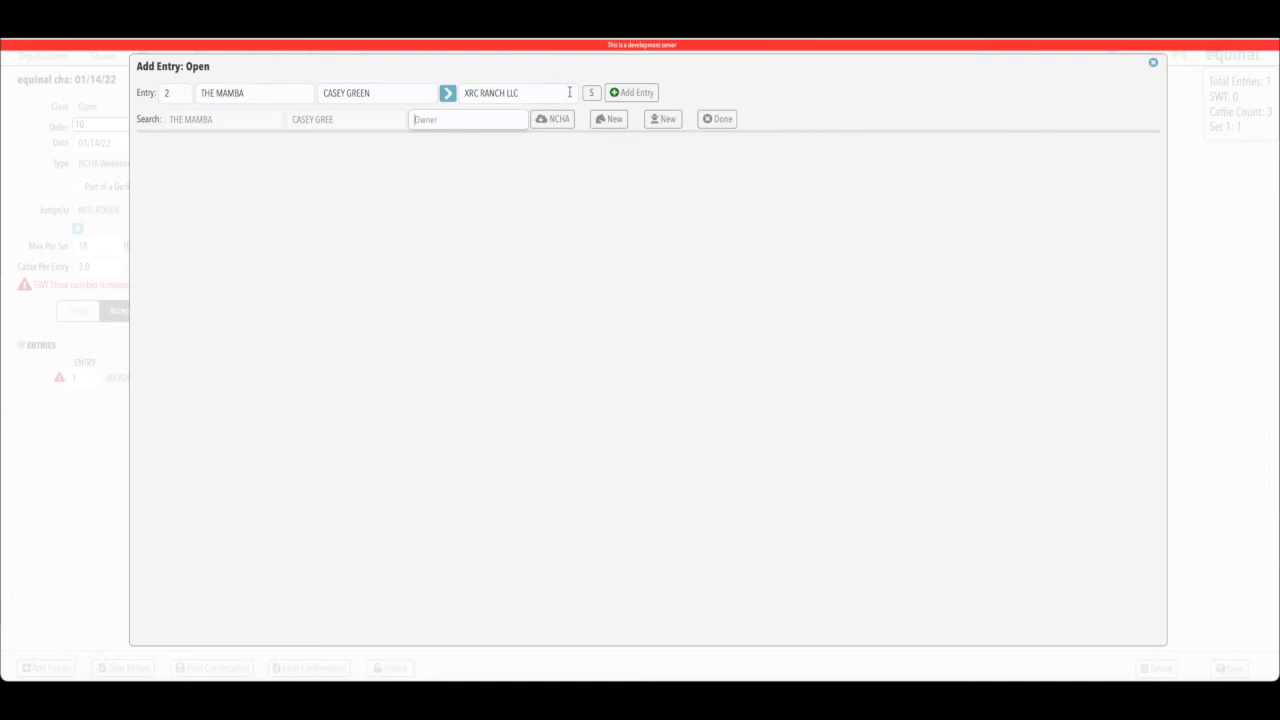
{"action": "left_click", "coordinate": [629, 93]}
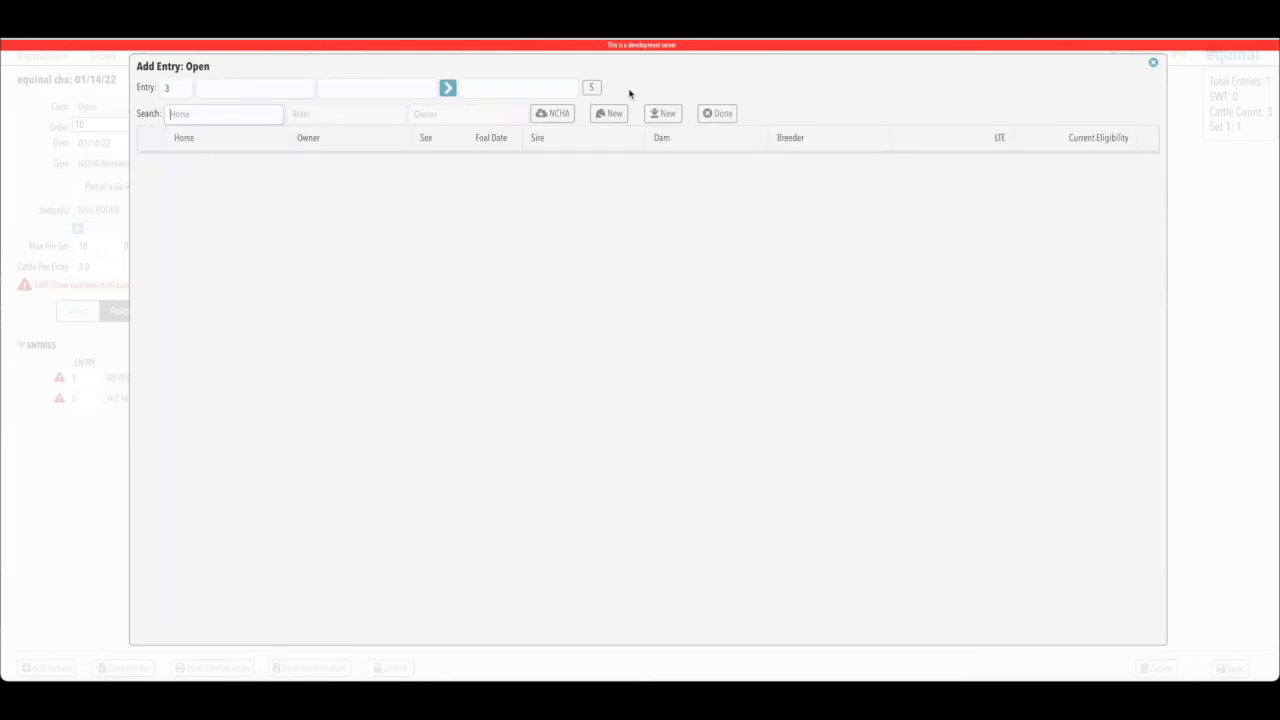
Close the entry form, toggle entry 1's SWT subclass on and off, and inspect its warning icon.
{"action": "left_click", "coordinate": [1155, 66]}
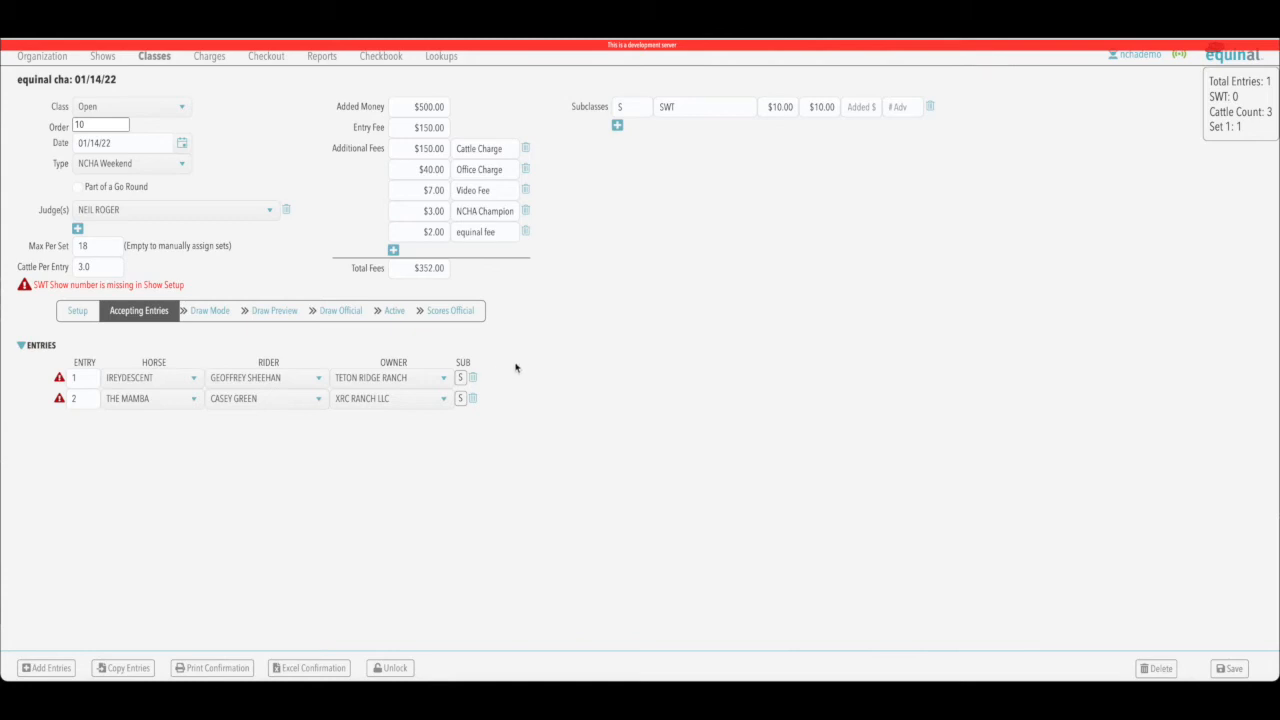
{"action": "left_click", "coordinate": [460, 377]}
{"action": "left_click", "coordinate": [461, 380]}
{"action": "mouse_move", "coordinate": [60, 381]}
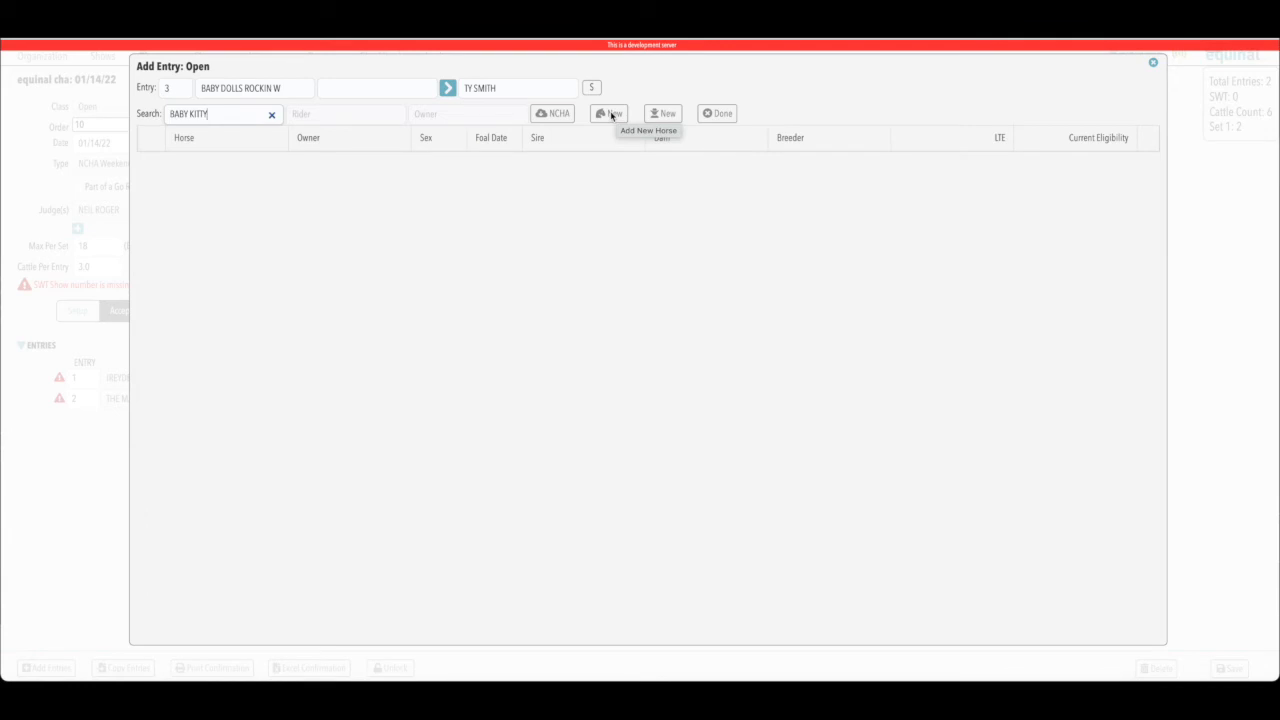
Import BABY KITTY from NCHA, set it as entry 3's horse, and begin the rider search.
{"action": "left_click", "coordinate": [554, 117]}
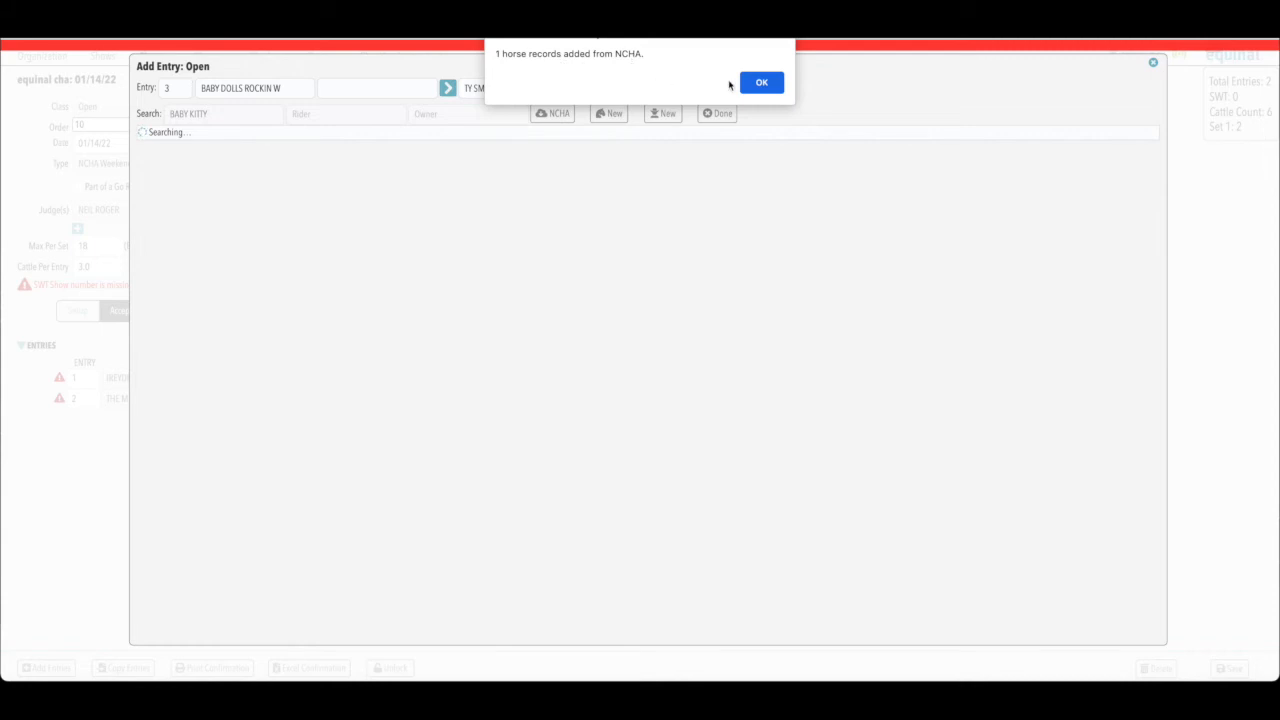
{"action": "left_click", "coordinate": [768, 86]}
{"action": "left_click", "coordinate": [190, 165]}
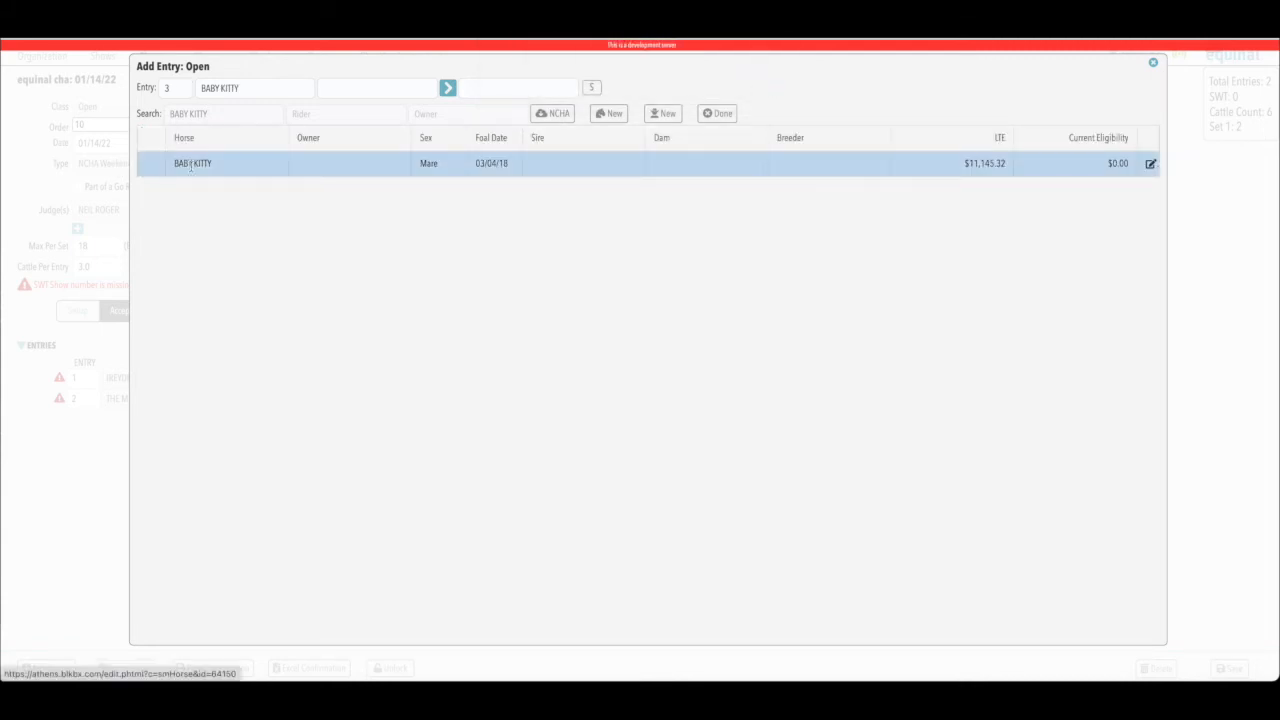
{"action": "left_click", "coordinate": [310, 115]}
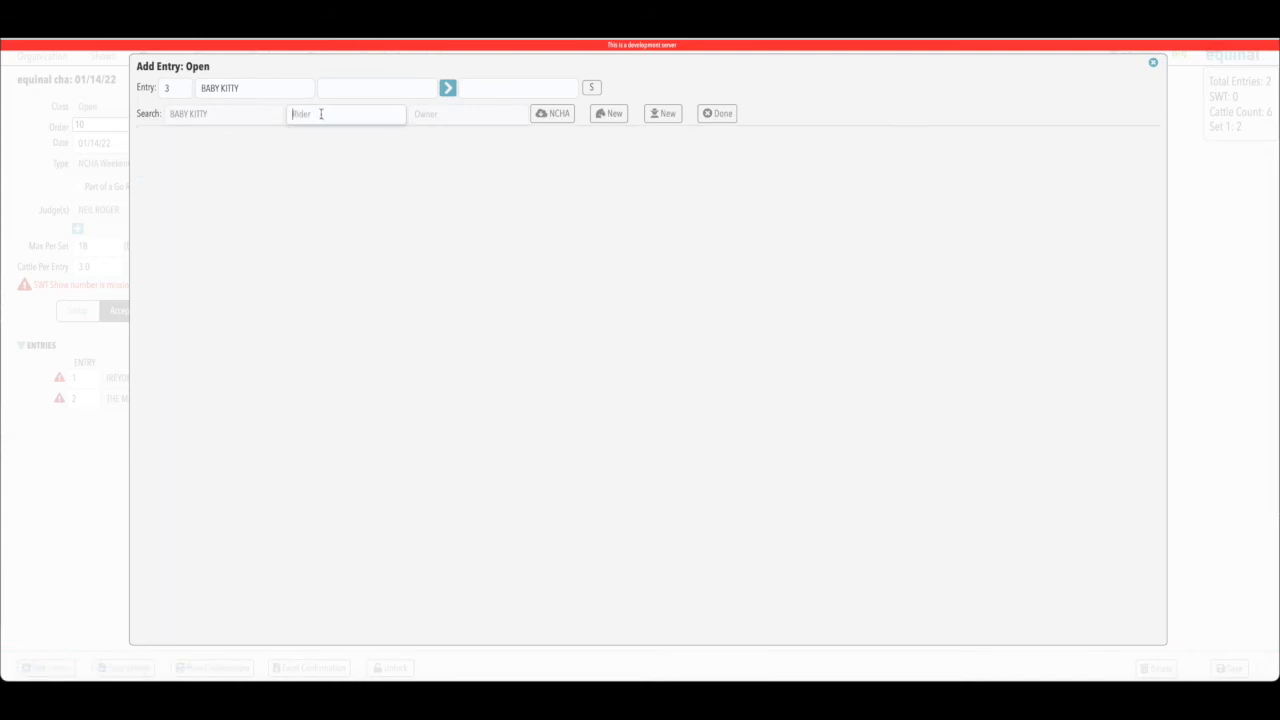
{"action": "type", "text": "CAS"}
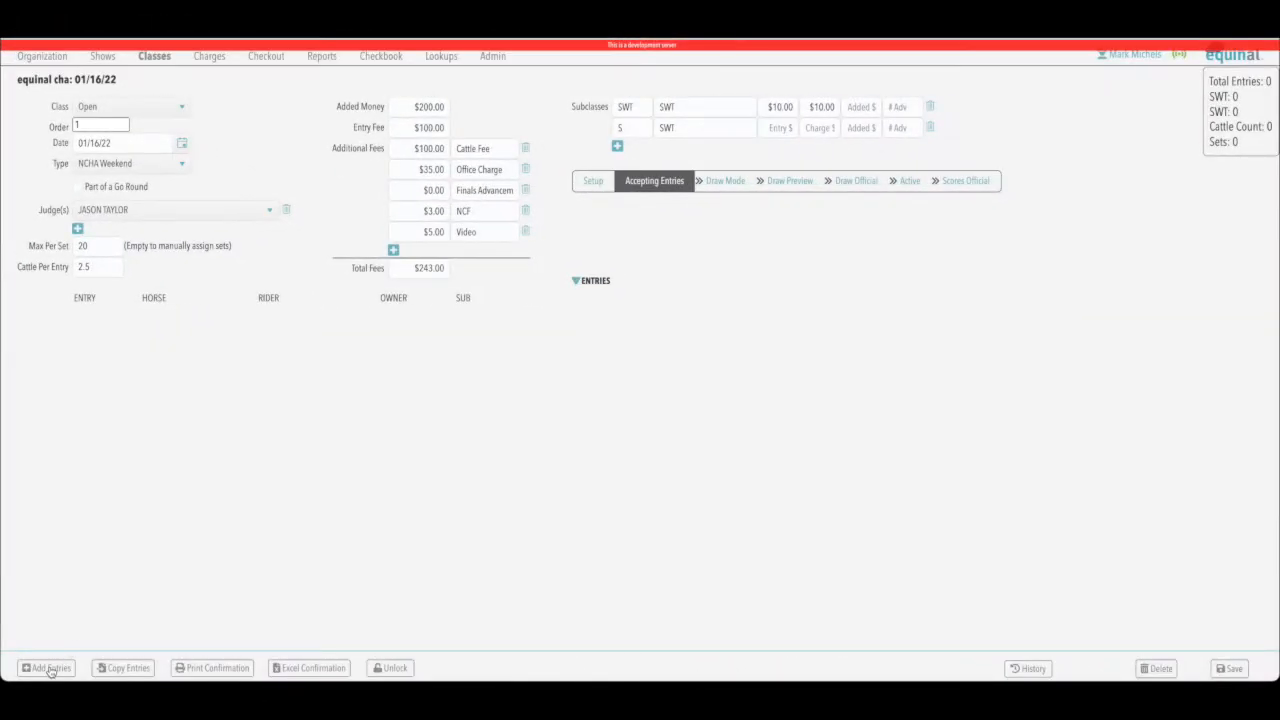
Copy entries from the 08/25/21 Open class, excluding WILD HAIRED LILLY and CHESHIRE THE CAT.
{"action": "left_click", "coordinate": [119, 670]}
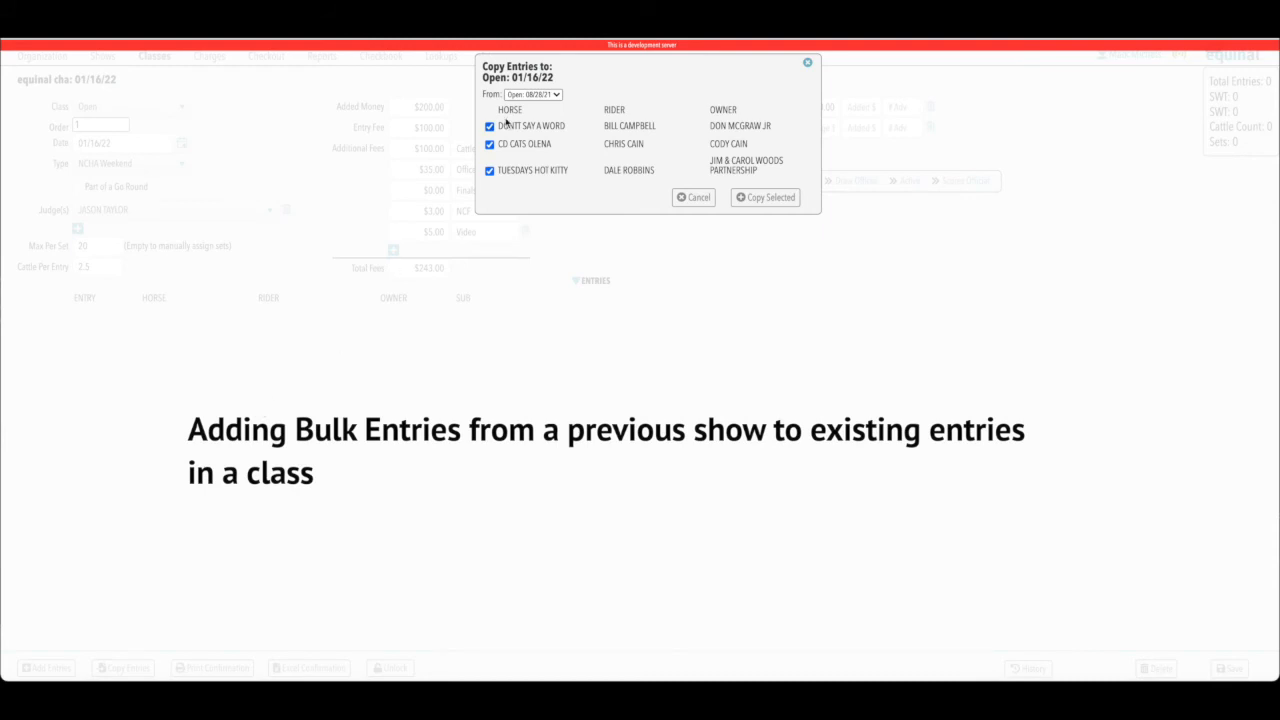
{"action": "left_click", "coordinate": [558, 95]}
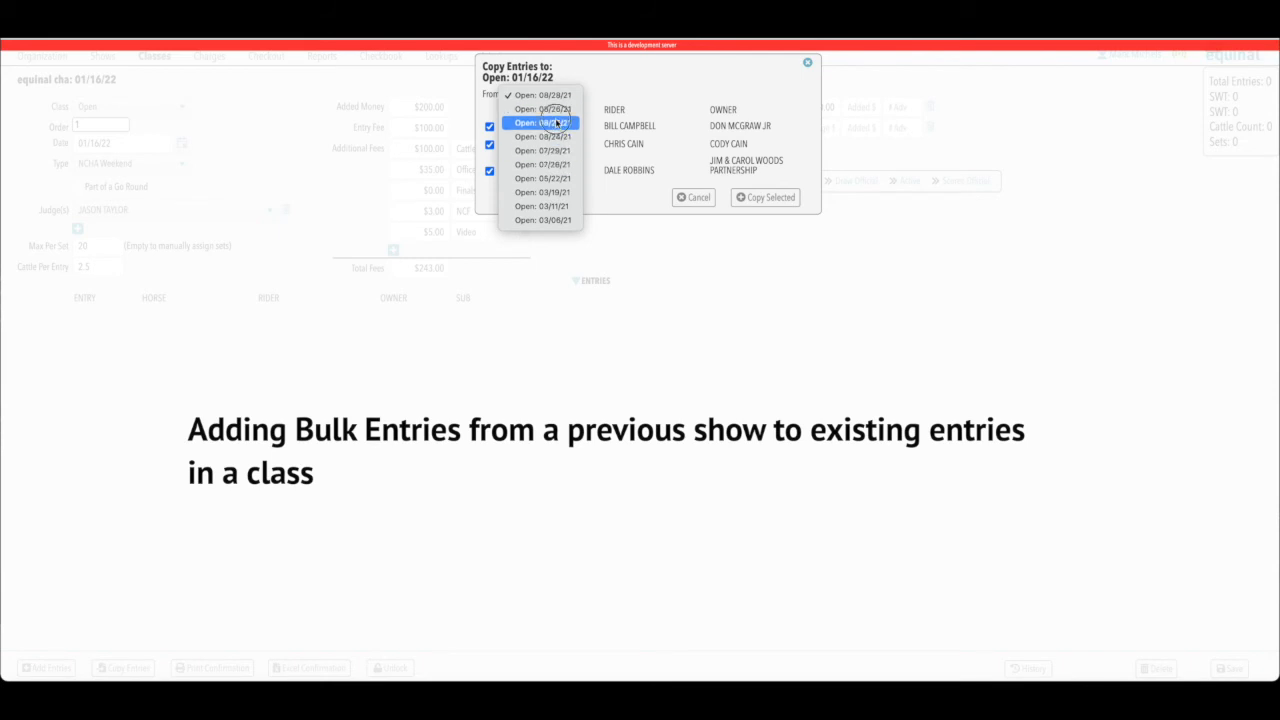
{"action": "left_click", "coordinate": [556, 124]}
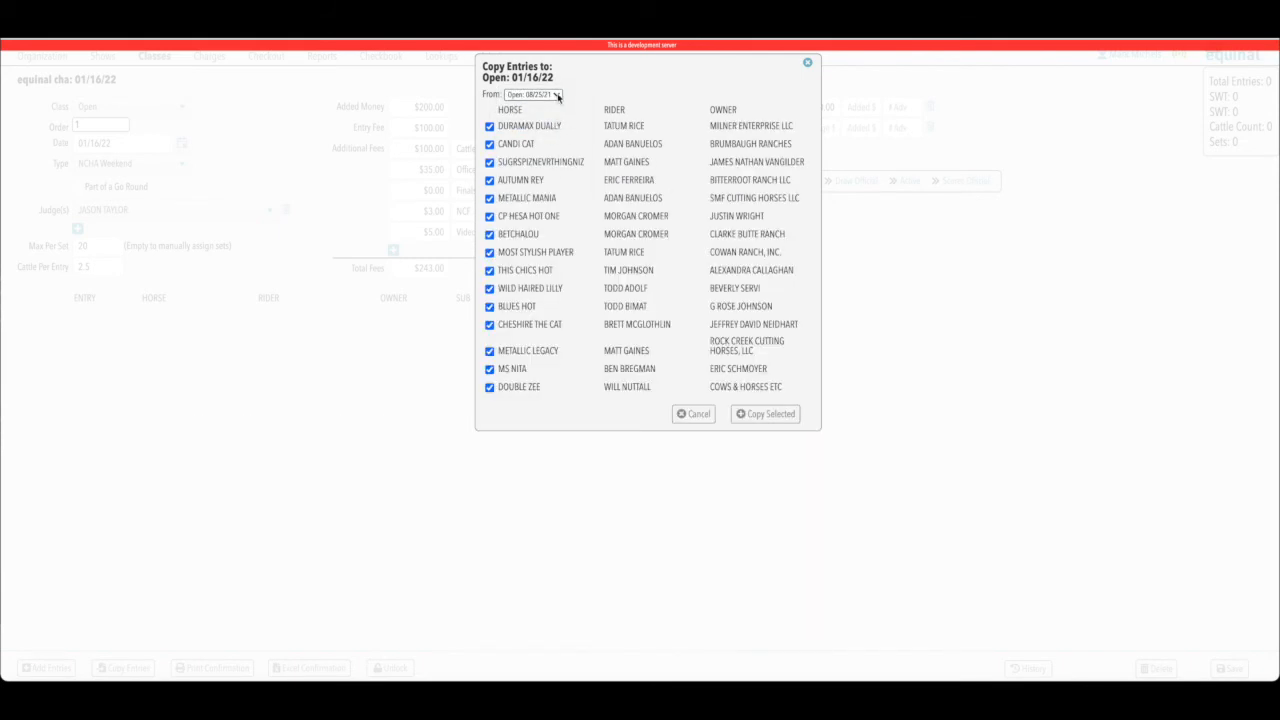
{"action": "left_click", "coordinate": [557, 95]}
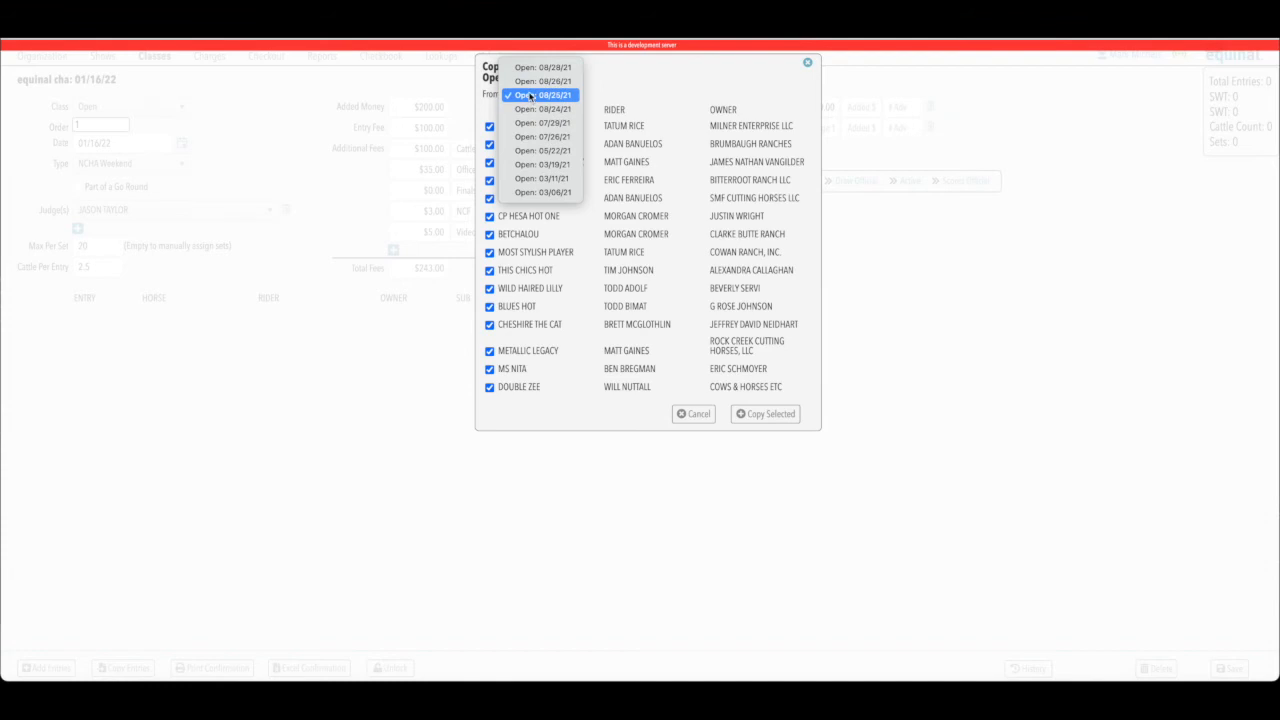
{"action": "left_click", "coordinate": [558, 123]}
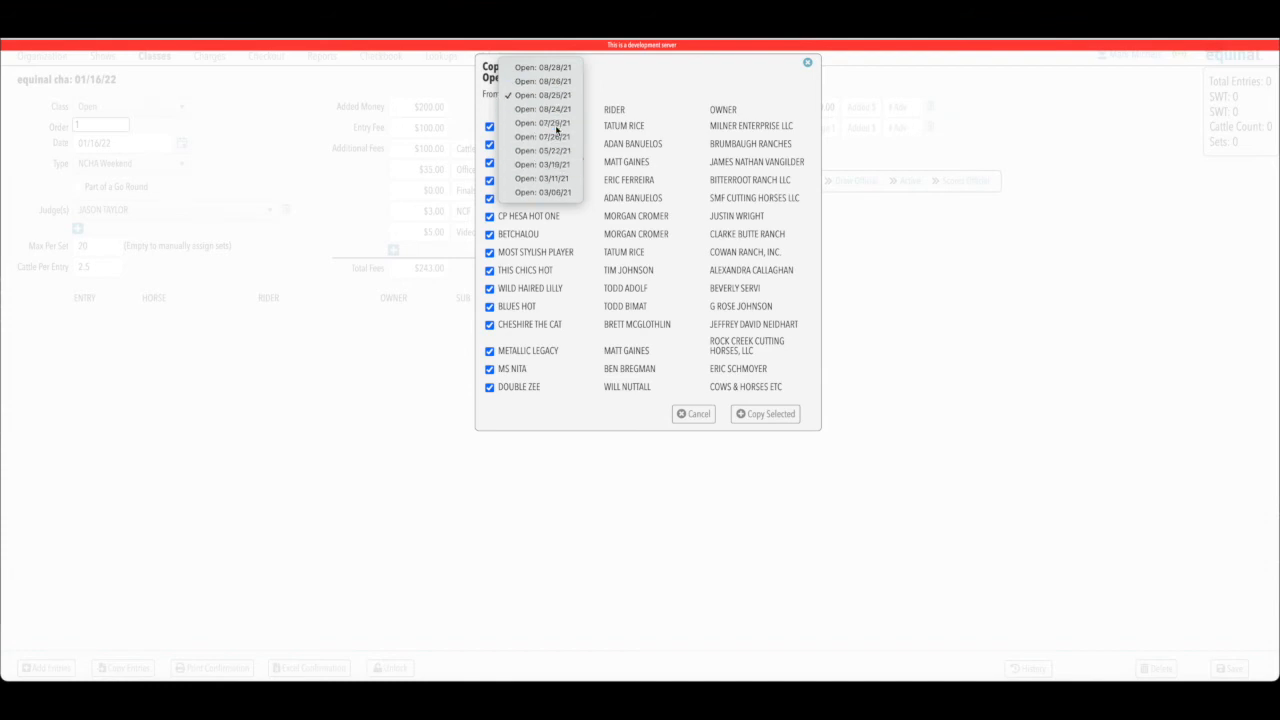
{"action": "left_click", "coordinate": [672, 96]}
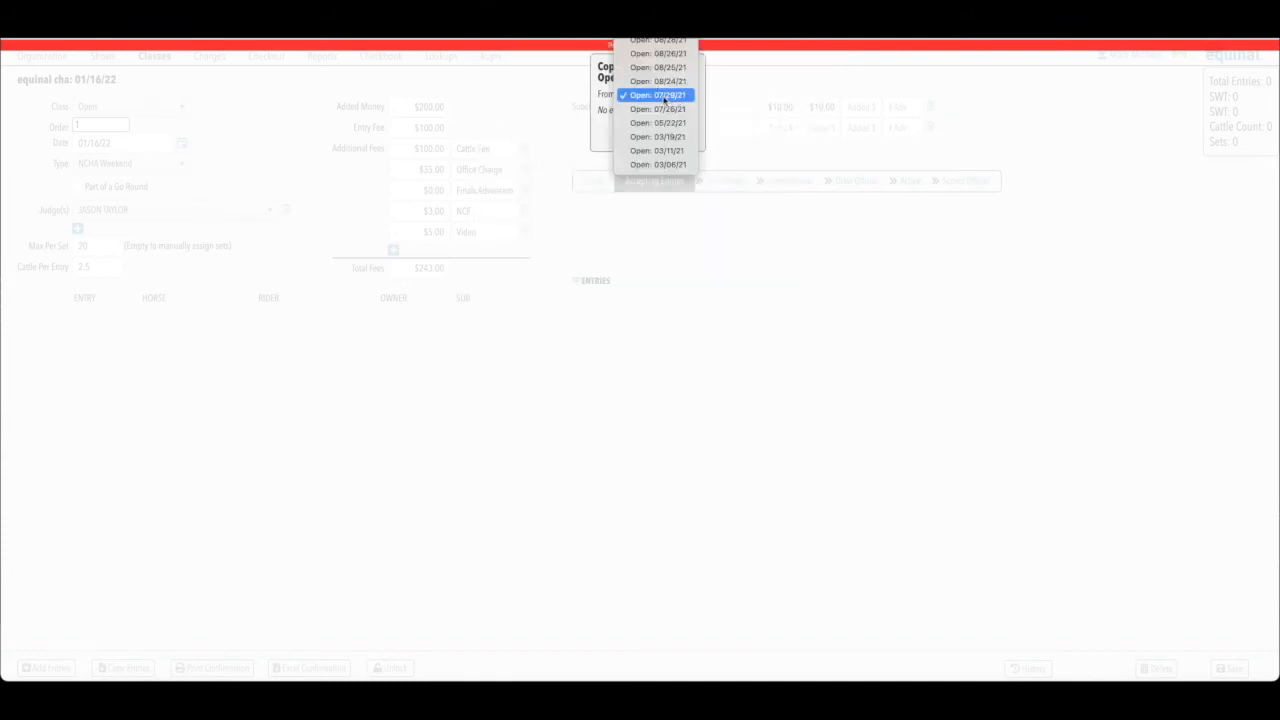
{"action": "left_click", "coordinate": [657, 67]}
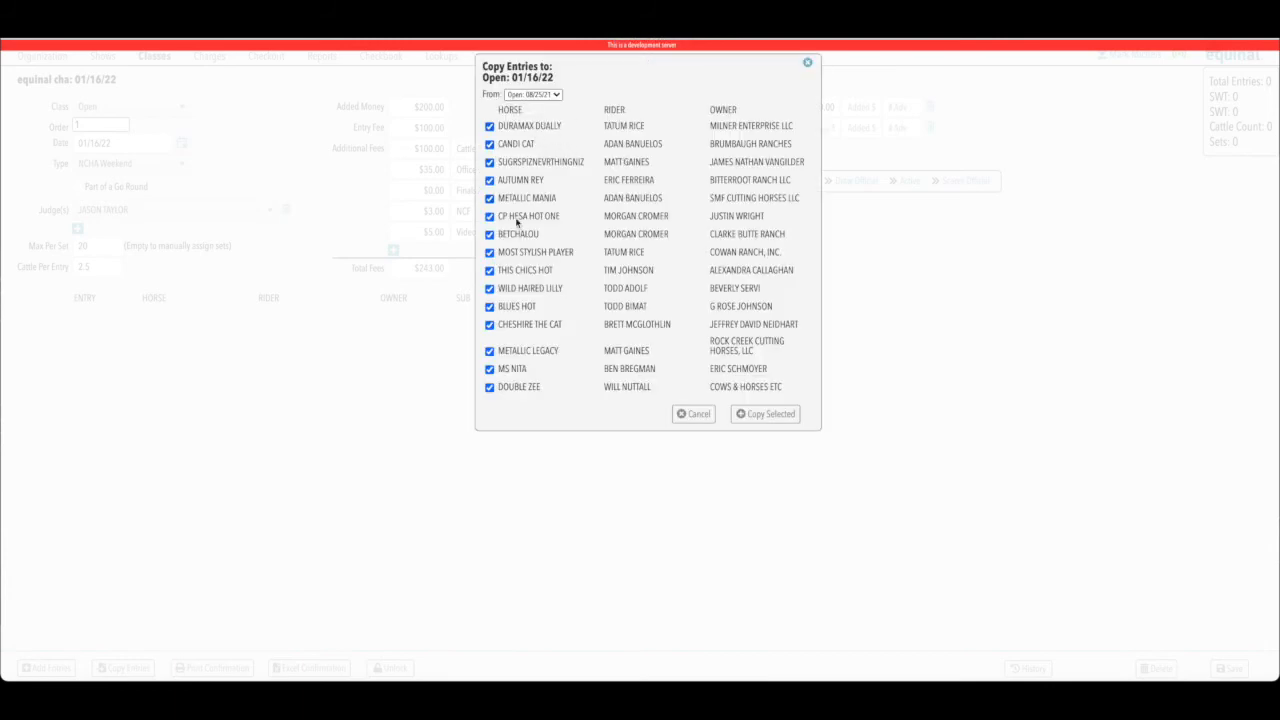
{"action": "left_click", "coordinate": [490, 289]}
{"action": "left_click", "coordinate": [490, 325]}
{"action": "left_click", "coordinate": [760, 414]}
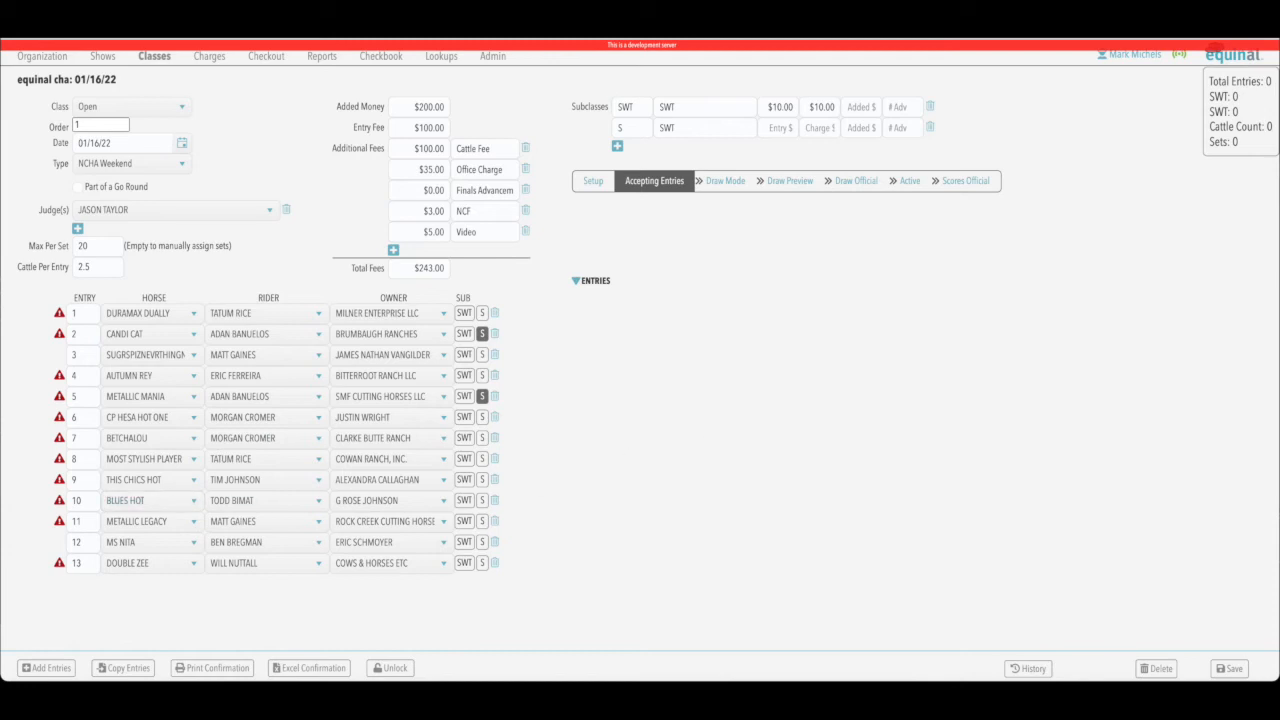
{"action": "left_click", "coordinate": [43, 668]}
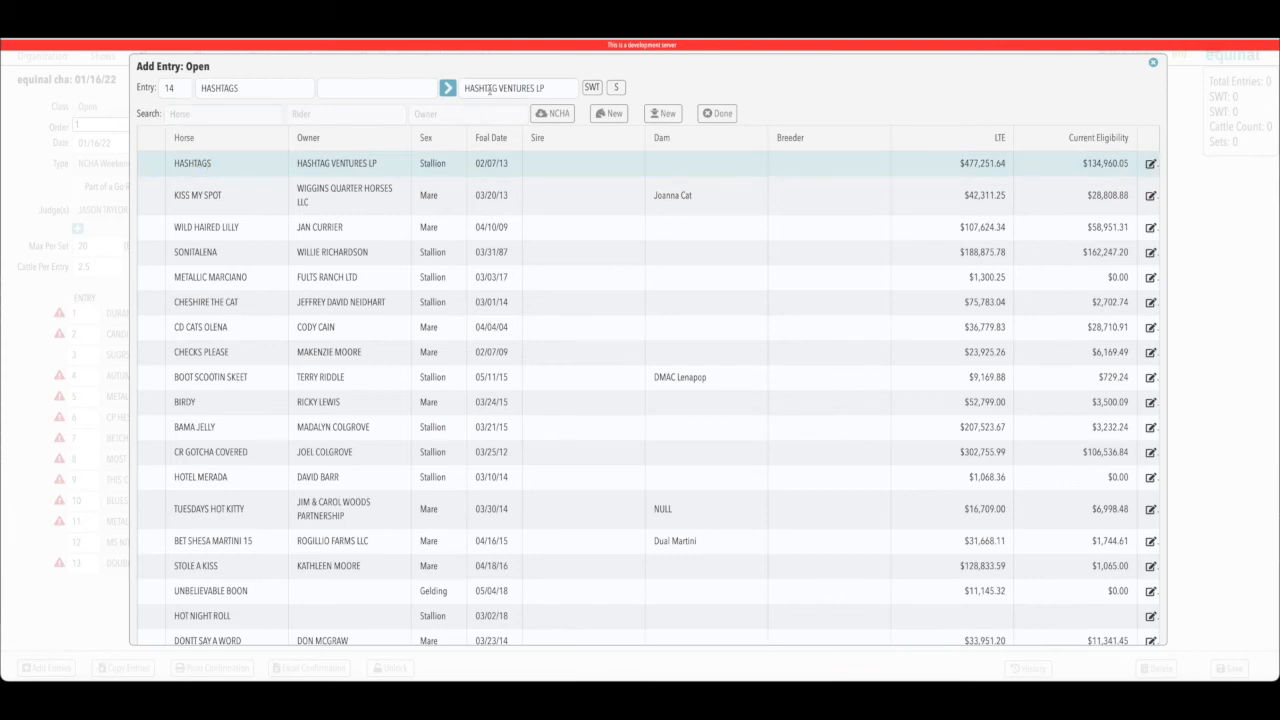
{"action": "left_click", "coordinate": [1153, 62]}
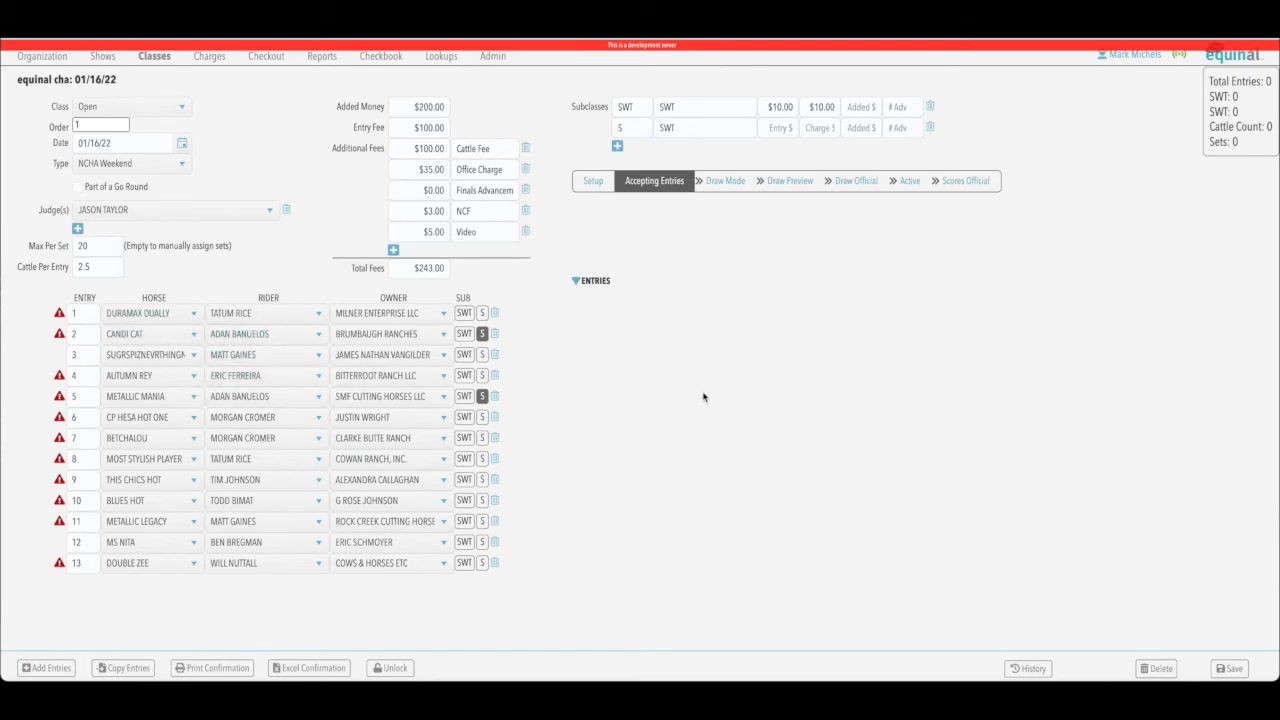
Copy all three entries from the 08/28/21 Open class and review the updated entries list.
{"action": "left_click", "coordinate": [127, 669]}
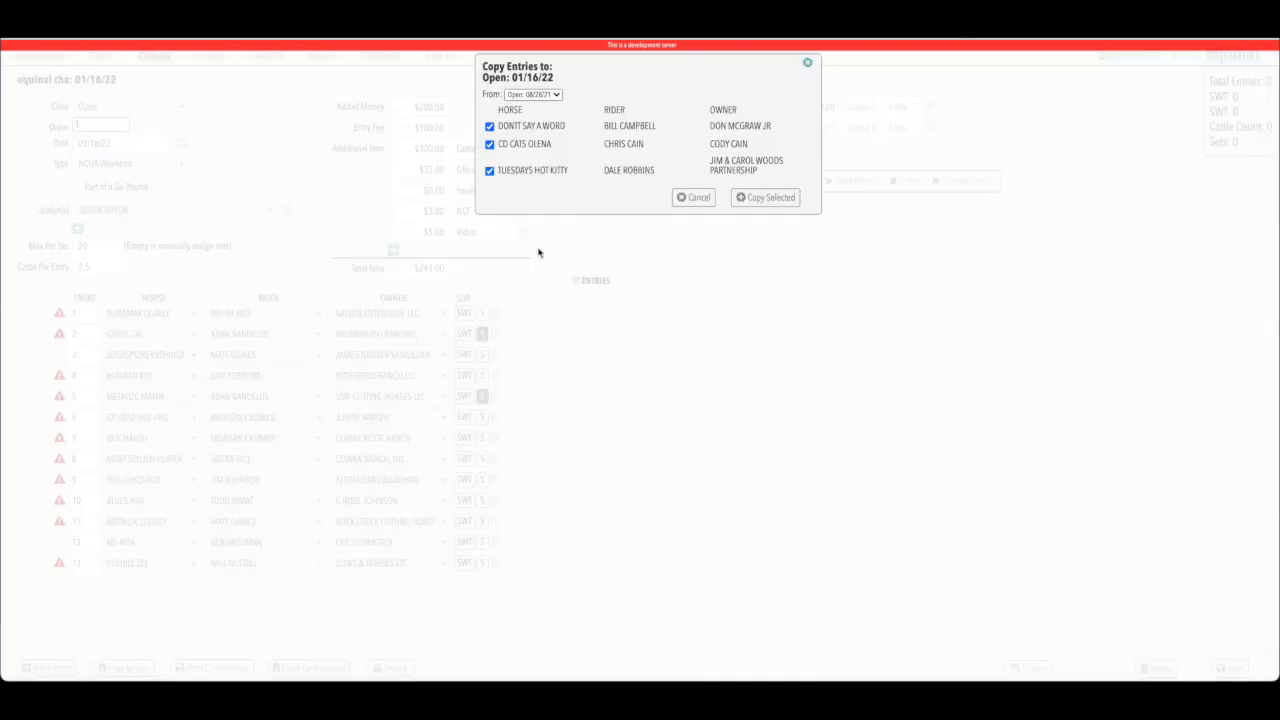
{"action": "left_click", "coordinate": [557, 97]}
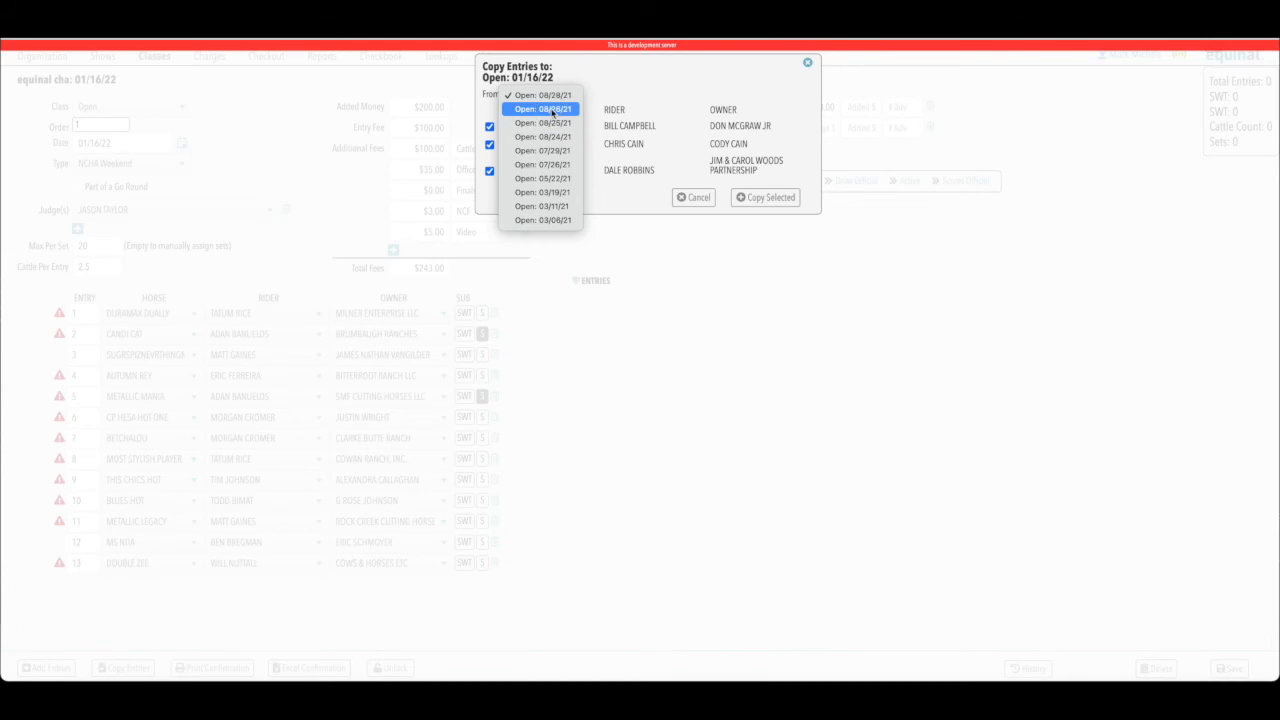
{"action": "left_click", "coordinate": [545, 122]}
{"action": "left_click", "coordinate": [670, 95]}
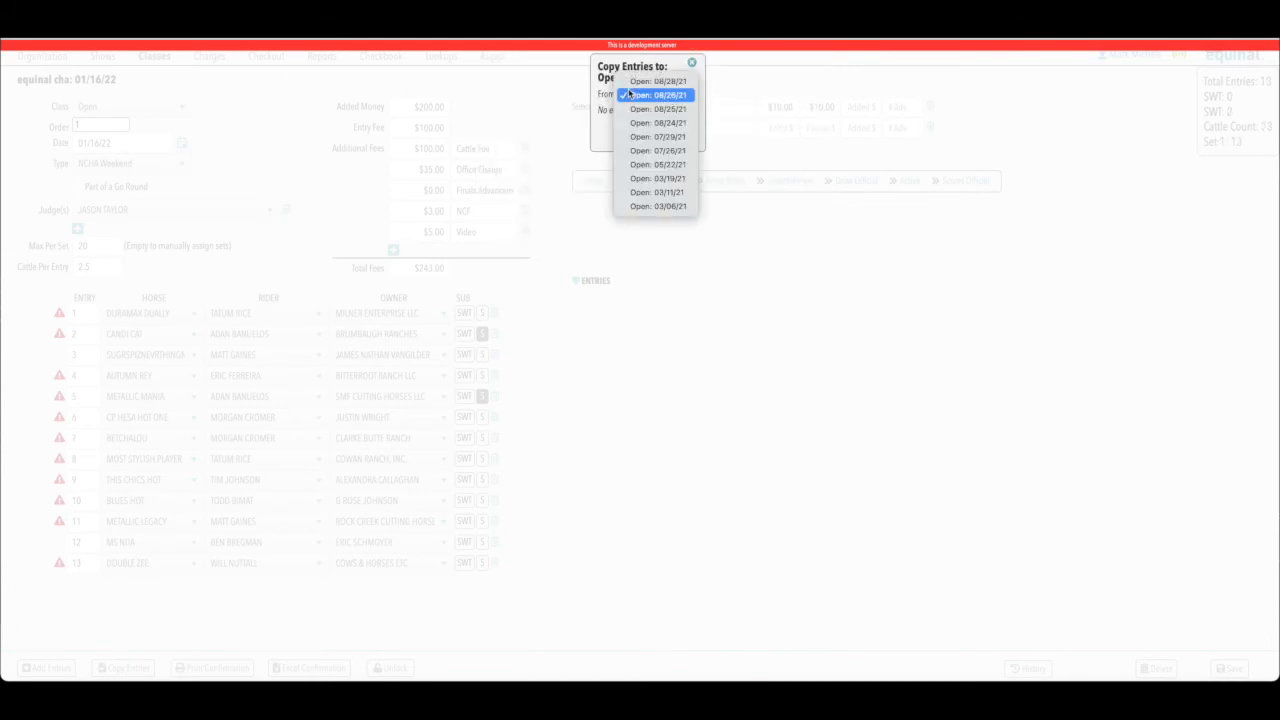
{"action": "left_click", "coordinate": [652, 82]}
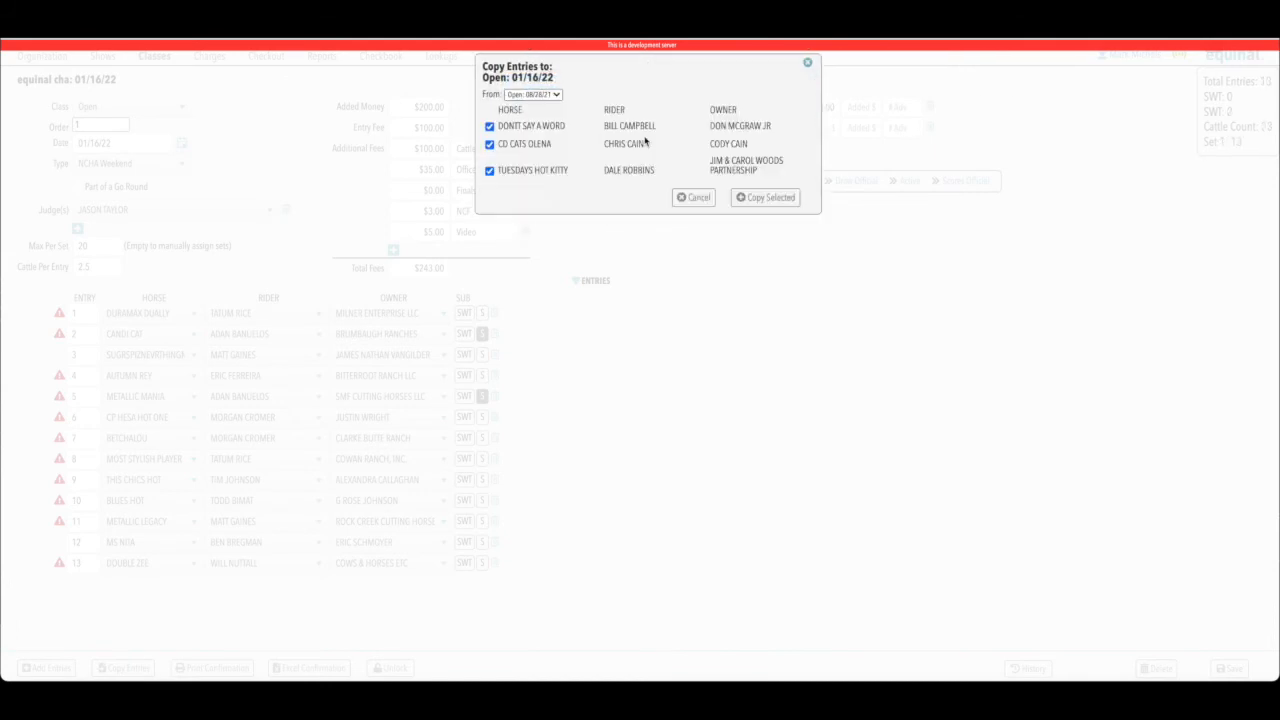
{"action": "left_click", "coordinate": [767, 198]}
{"action": "scroll", "coordinate": [643, 452], "scroll_direction": "down", "scroll_amount": 1}
{"action": "scroll", "coordinate": [409, 410], "scroll_direction": "up", "scroll_amount": 1}
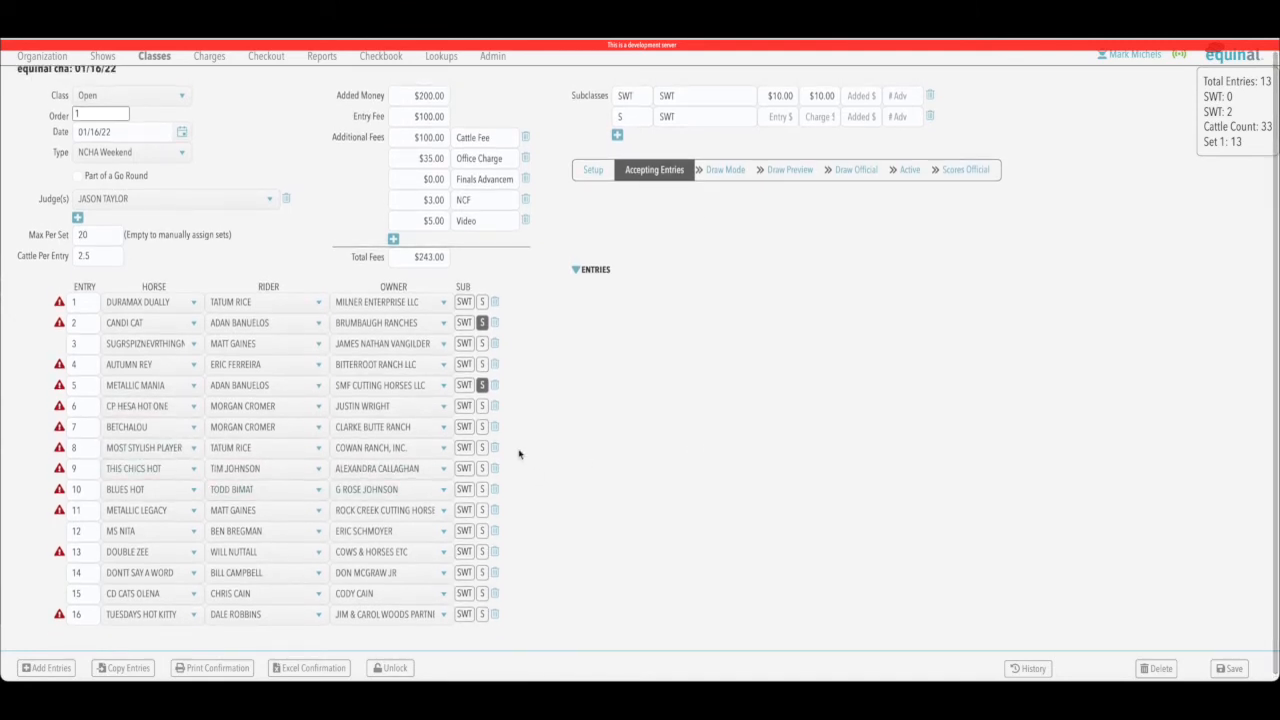
{"action": "scroll", "coordinate": [593, 437], "scroll_direction": "down", "scroll_amount": 1}
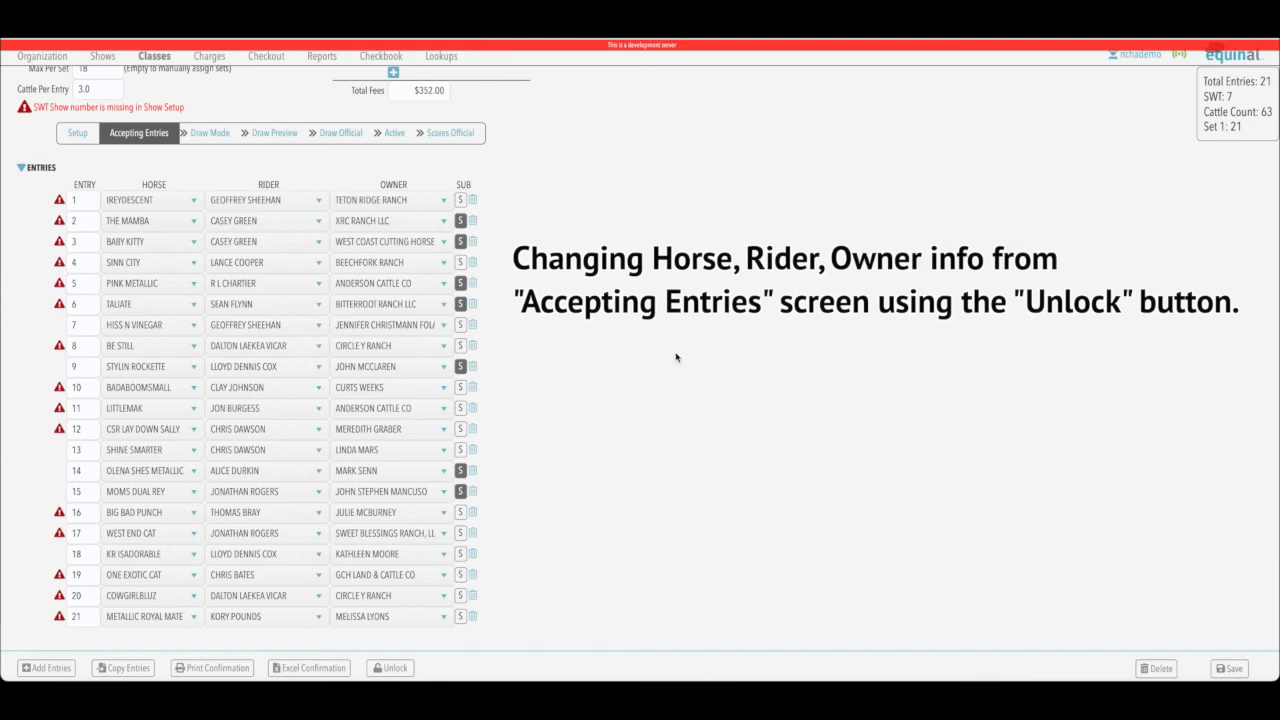
Reassign entry 12, CSR LAY DOWN SALLY, to a different member found by name search.
{"action": "left_click", "coordinate": [318, 432]}
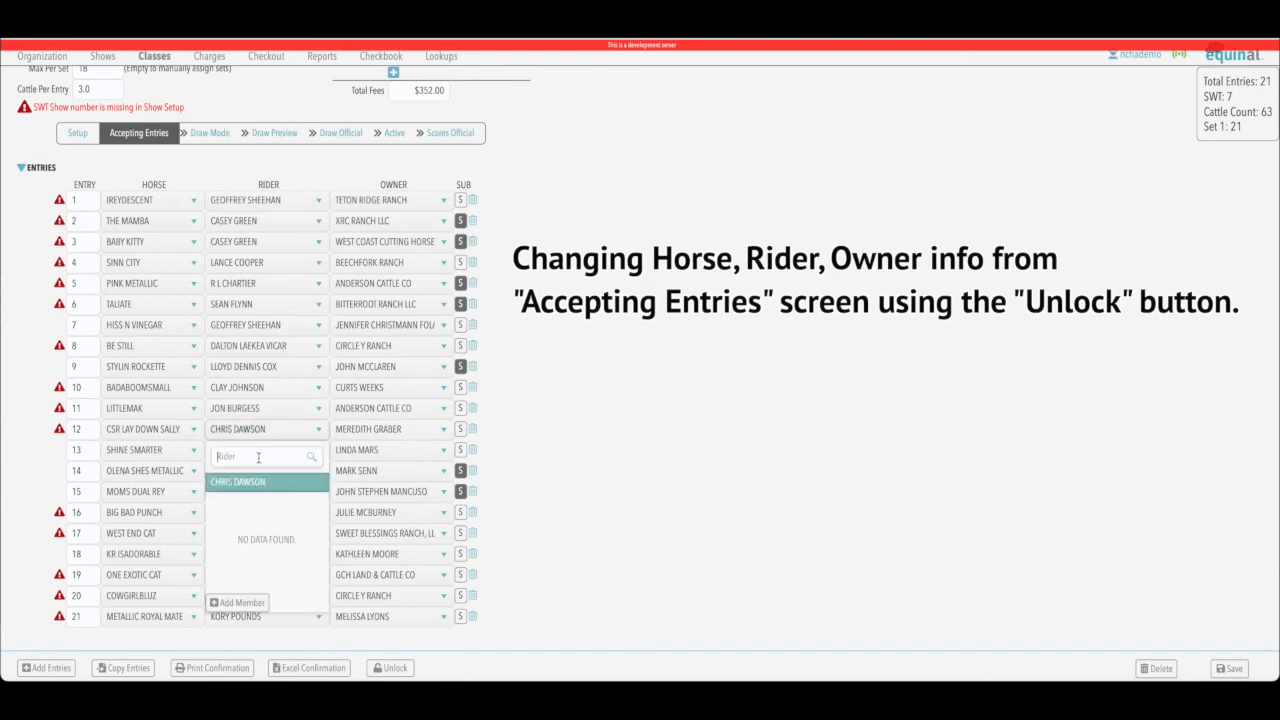
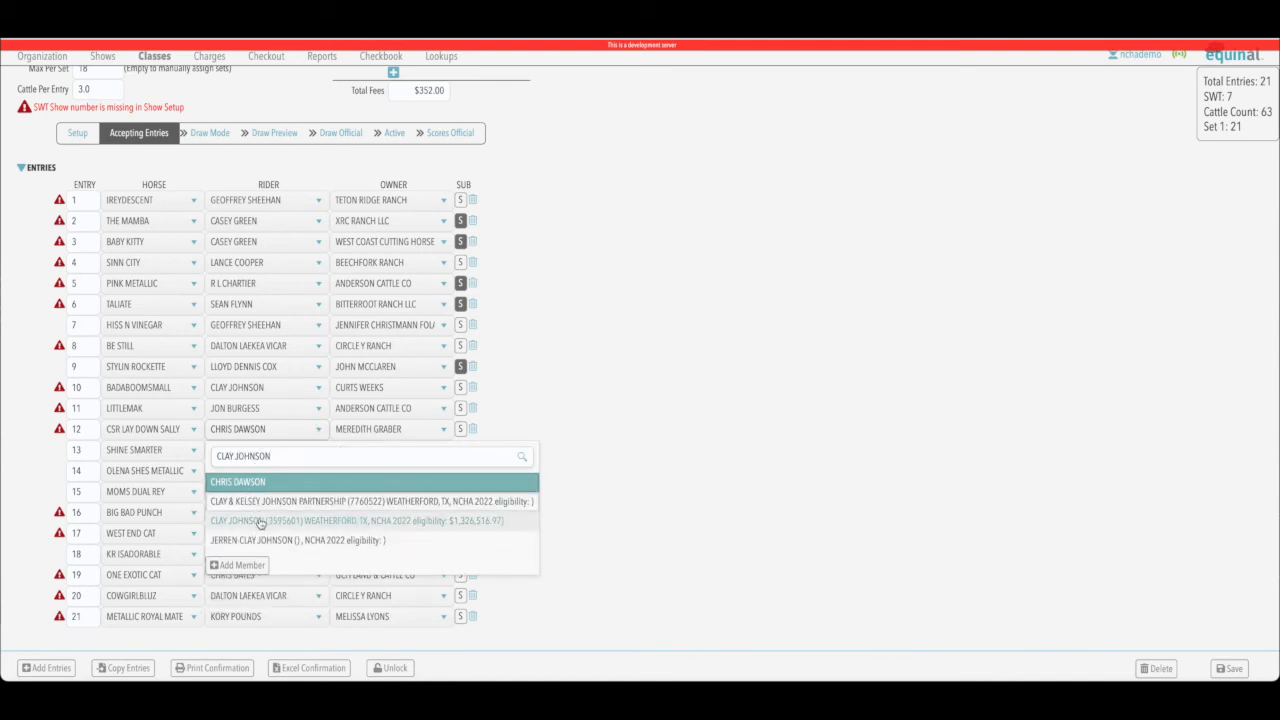
{"action": "left_click", "coordinate": [285, 525]}
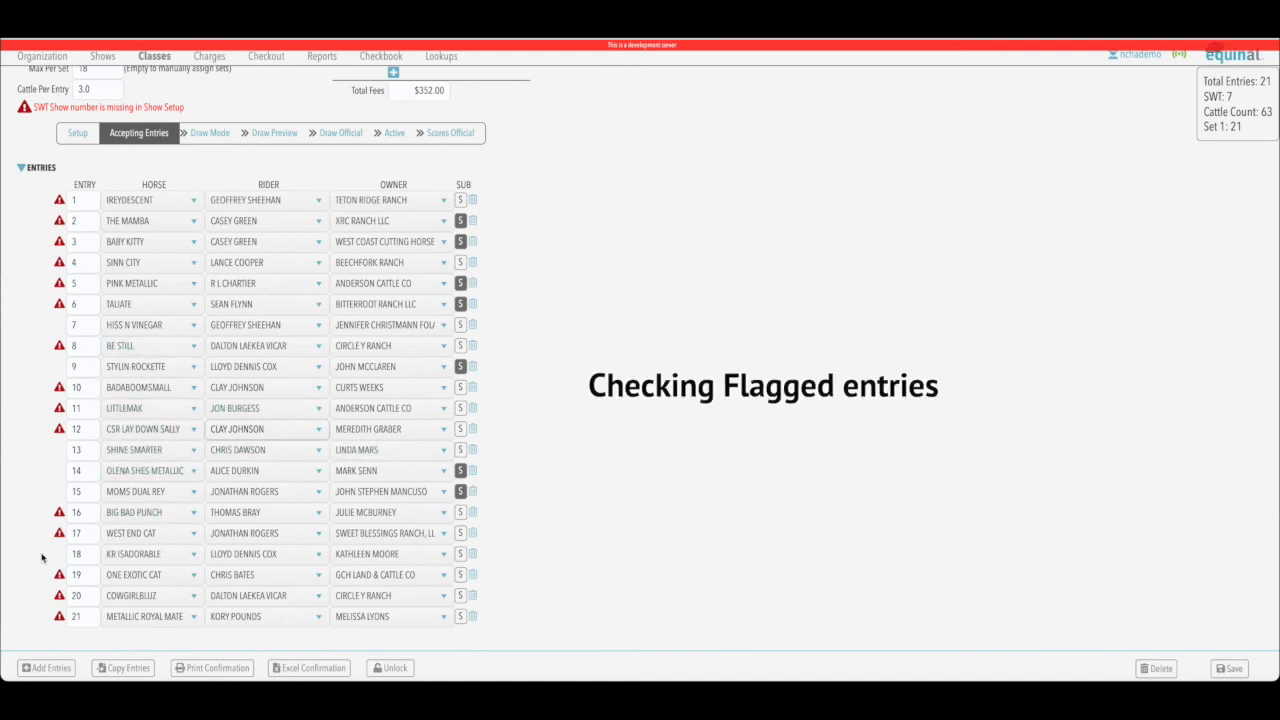
{"action": "left_click", "coordinate": [59, 265]}
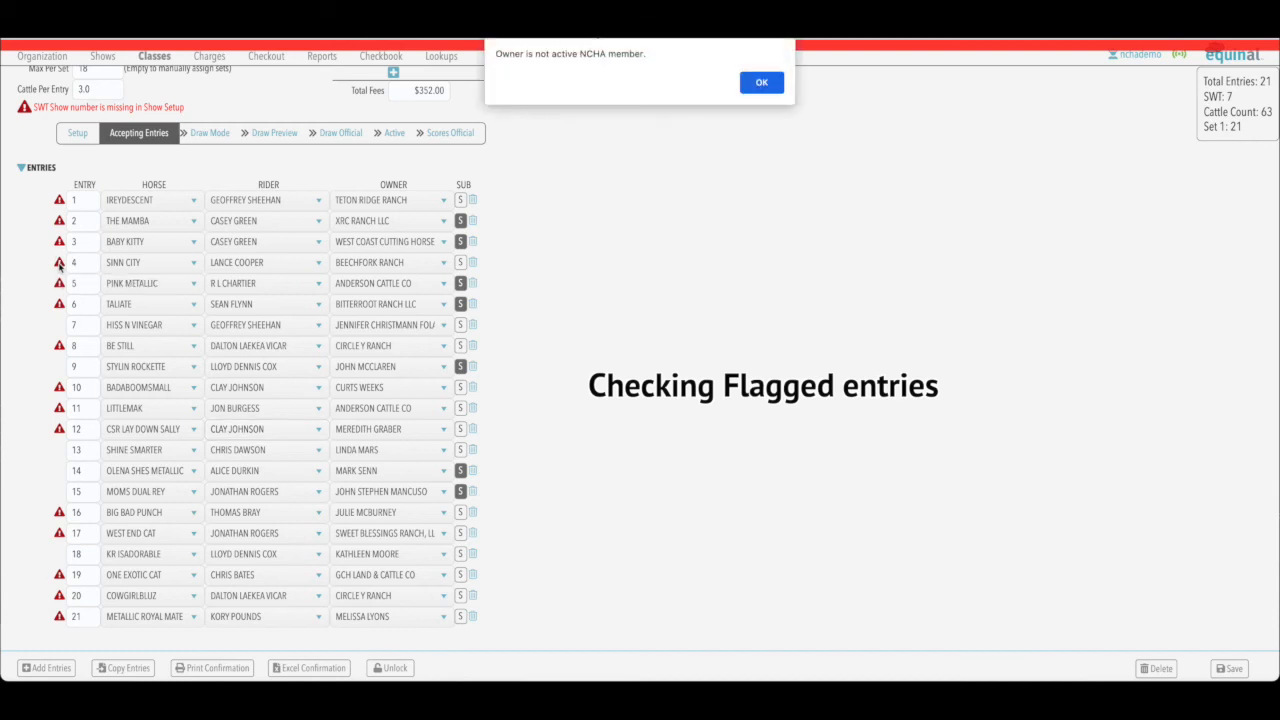
{"action": "left_click", "coordinate": [761, 83]}
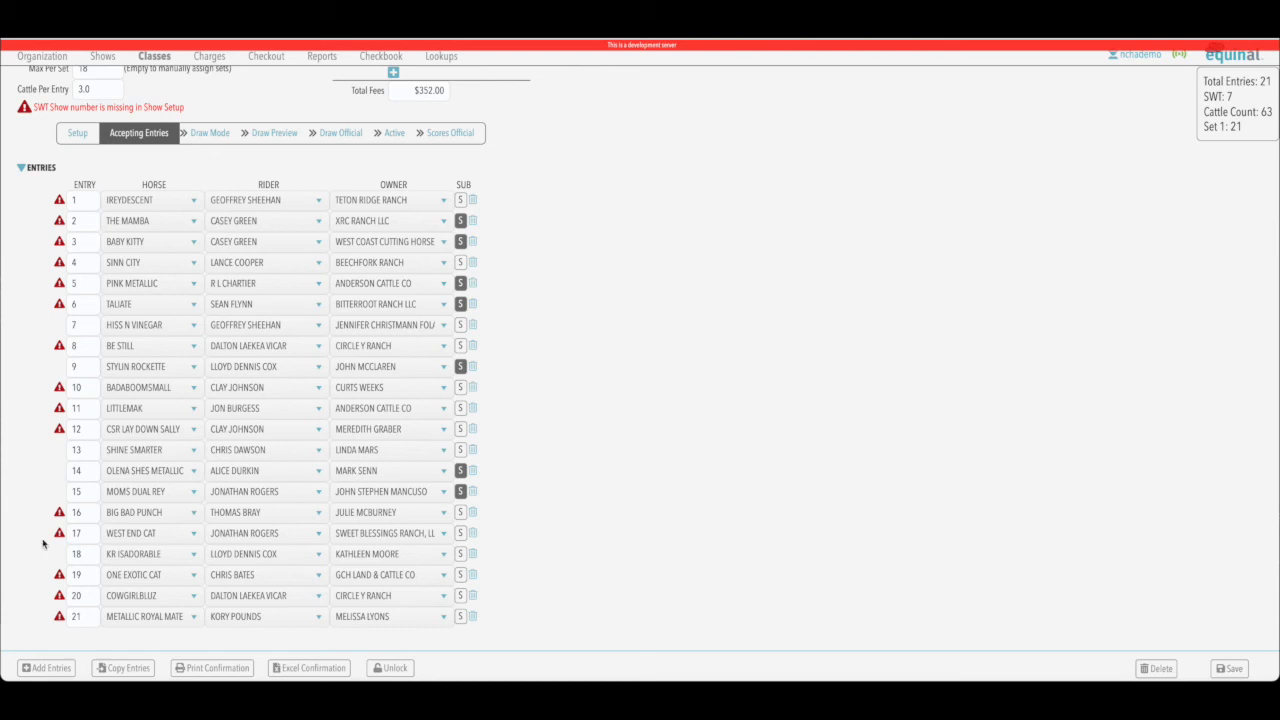
{"action": "left_click", "coordinate": [59, 284]}
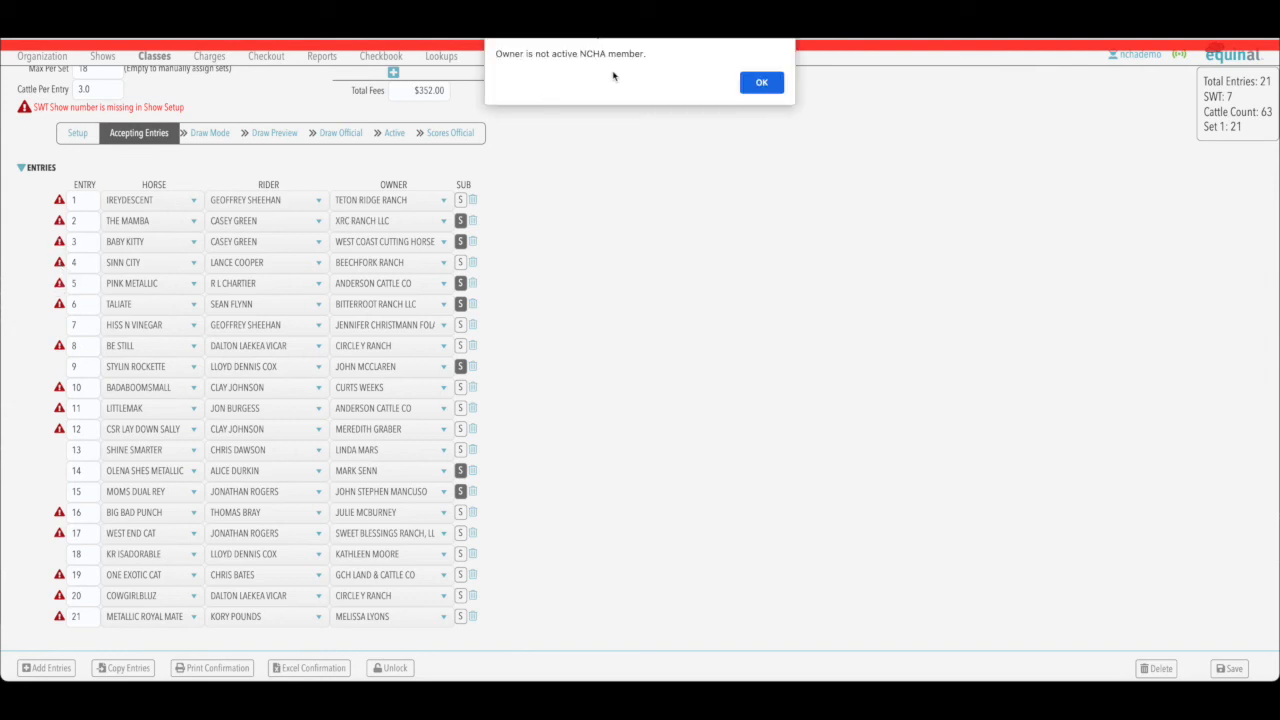
{"action": "left_click", "coordinate": [762, 83]}
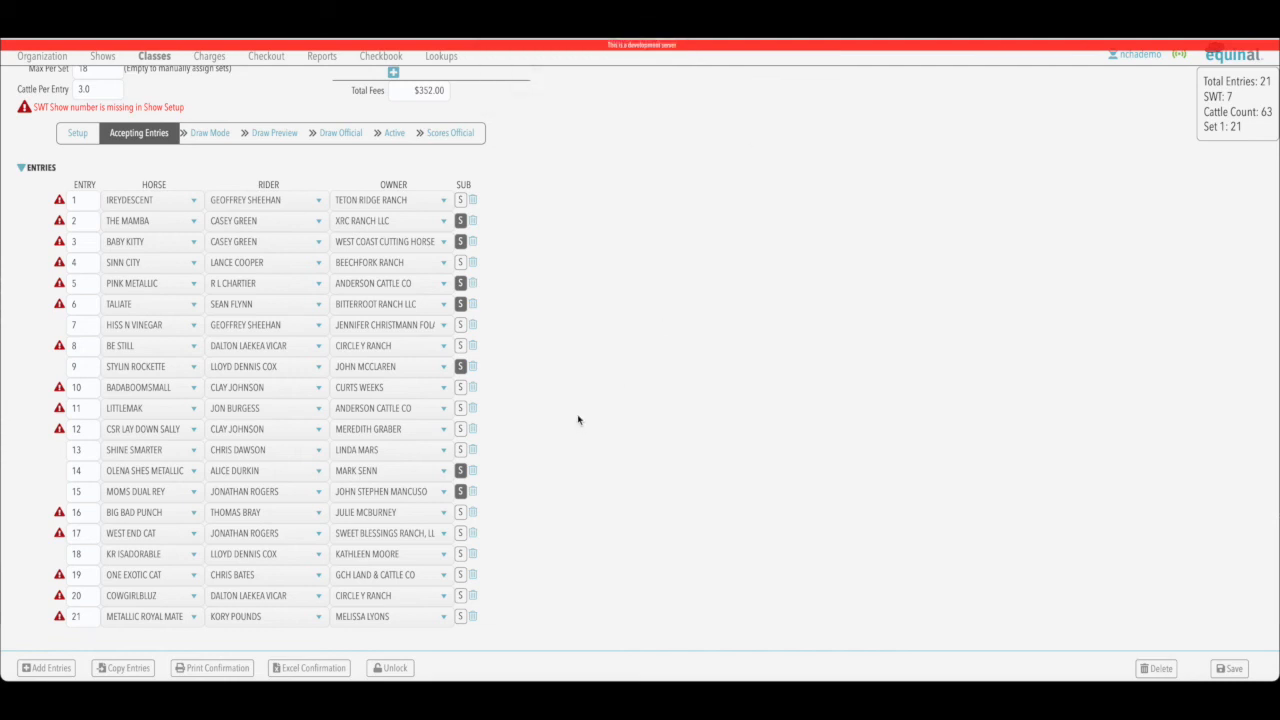
{"action": "left_click", "coordinate": [460, 325]}
{"action": "left_click", "coordinate": [460, 387]}
{"action": "left_click", "coordinate": [460, 325]}
{"action": "left_click", "coordinate": [460, 283]}
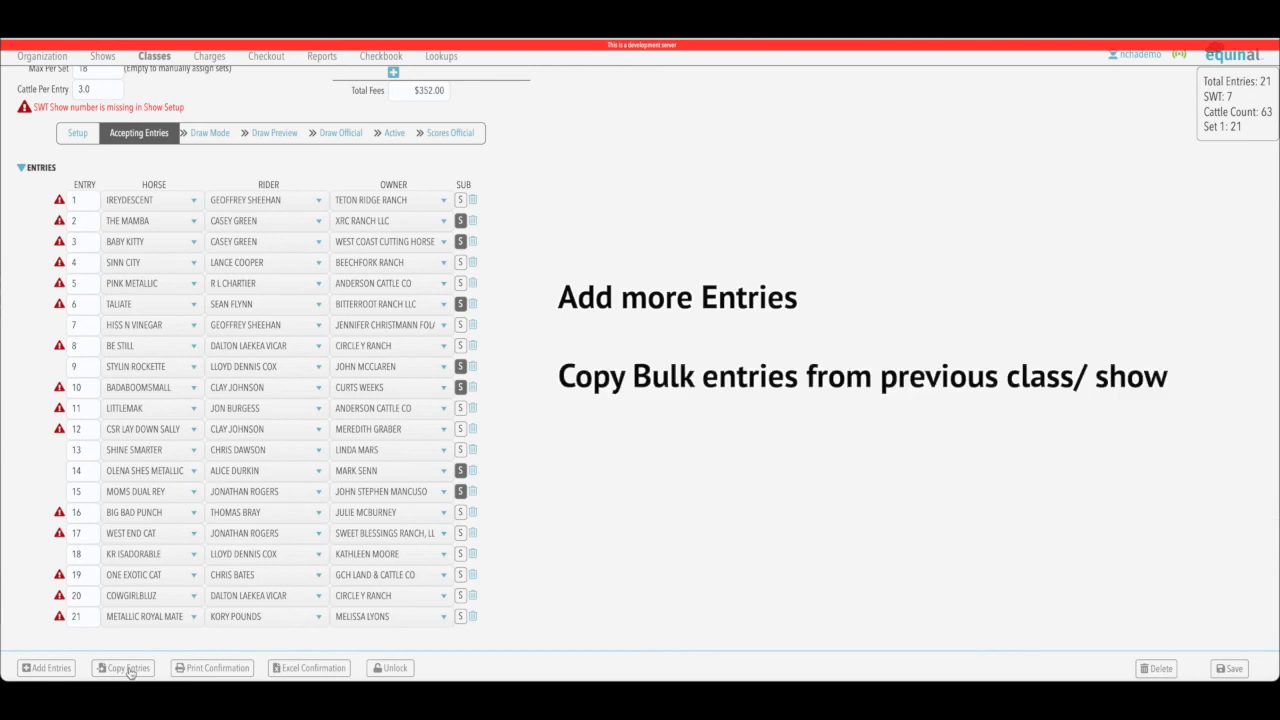
Print the Open class confirmation sheet to PDF, ordered by horse name.
{"action": "left_click", "coordinate": [205, 668]}
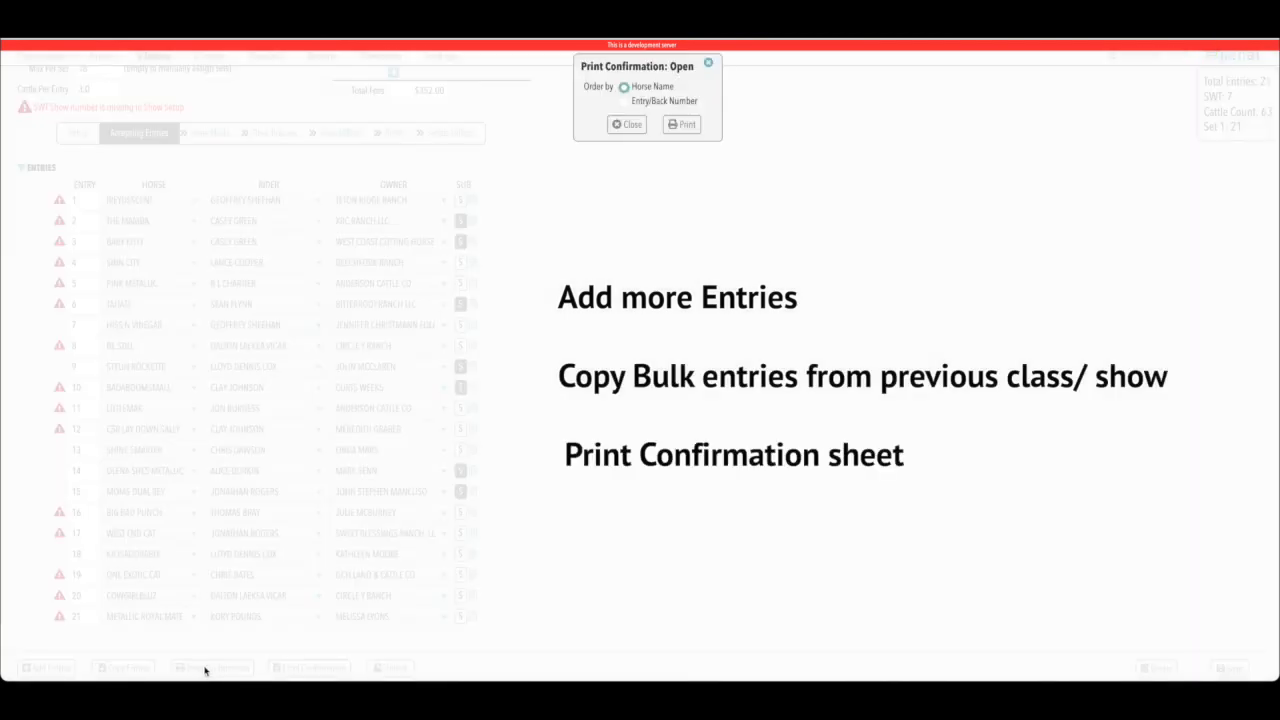
{"action": "left_click", "coordinate": [684, 125]}
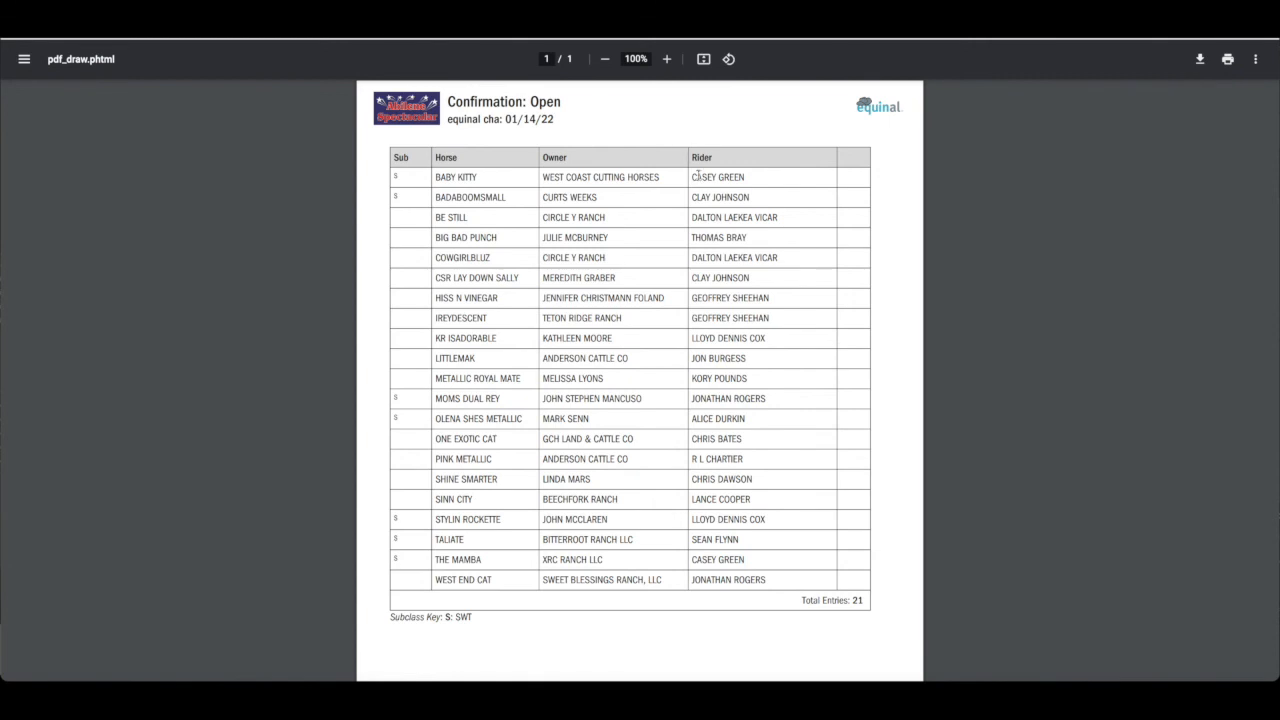
Scroll down and back up through the one-page Open class confirmation sheet of 21 entries.
{"action": "scroll", "coordinate": [760, 265], "scroll_direction": "down", "scroll_amount": 1}
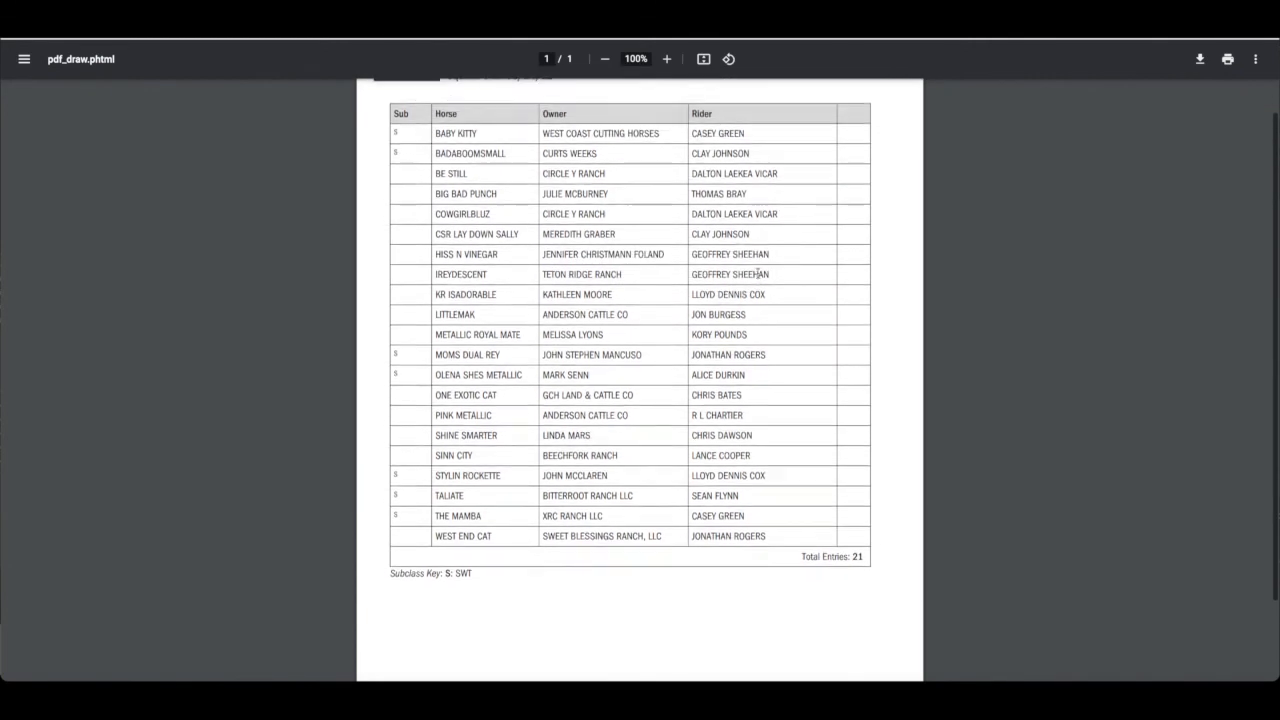
{"action": "scroll", "coordinate": [757, 272], "scroll_direction": "up", "scroll_amount": 1}
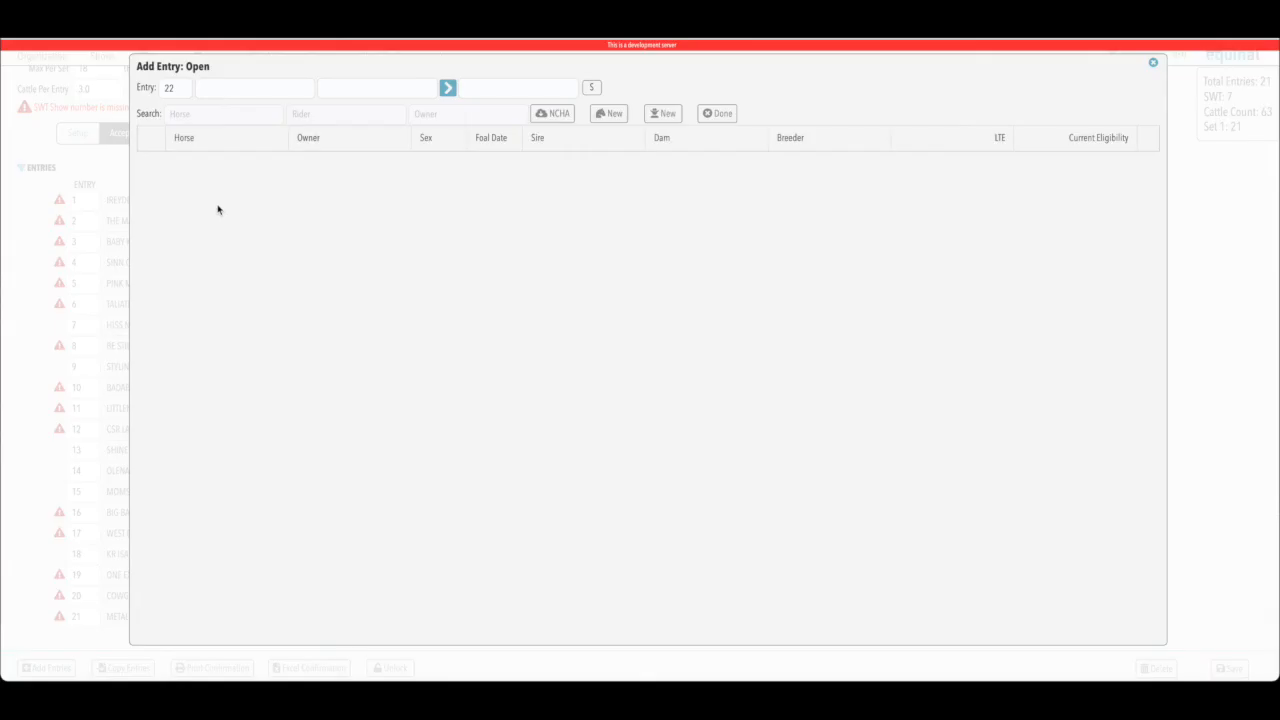
Search the horses for 'WEST AND CAT' to fill new Open class entry 22.
{"action": "left_click", "coordinate": [201, 113]}
{"action": "type", "text": "WEST AND CAT"}
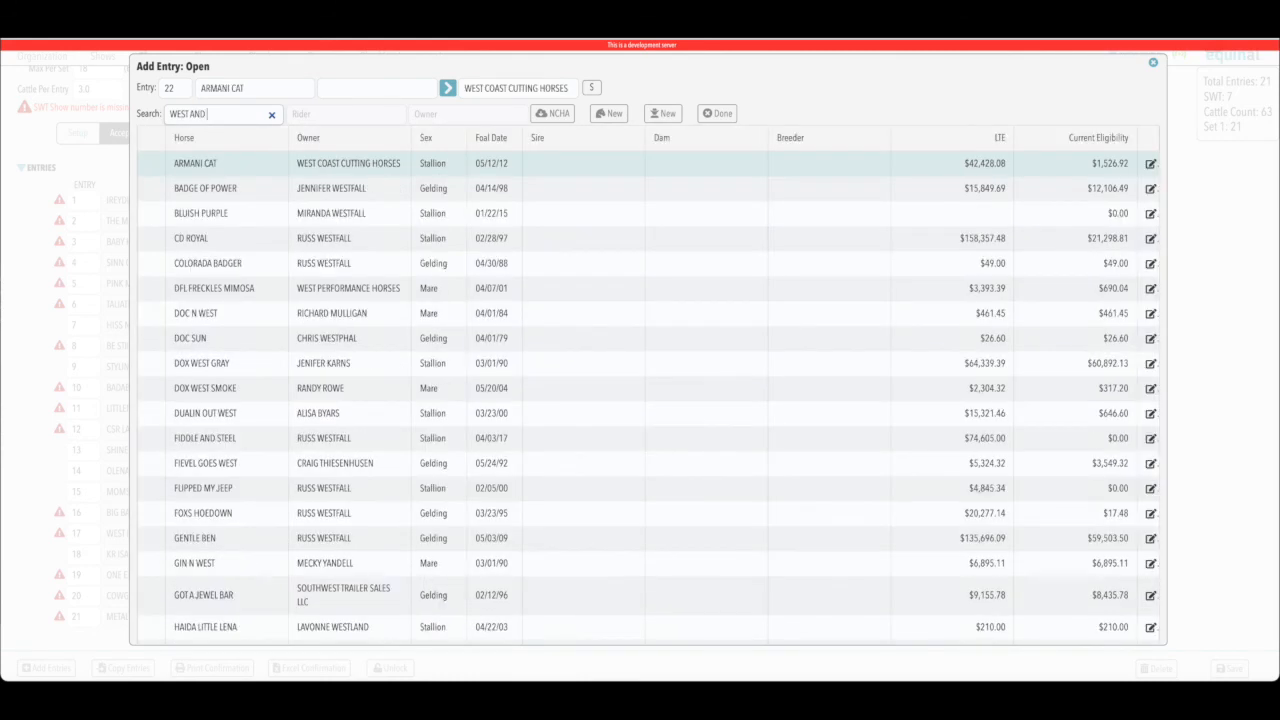